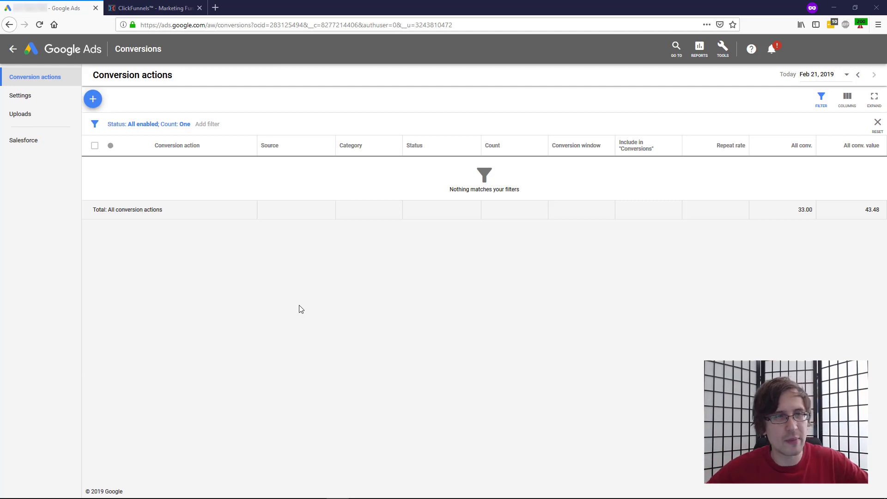
- Check the ClickFunnels funnel steps, then return to Google Ads conversions and dismiss the tools list
click(159, 8)
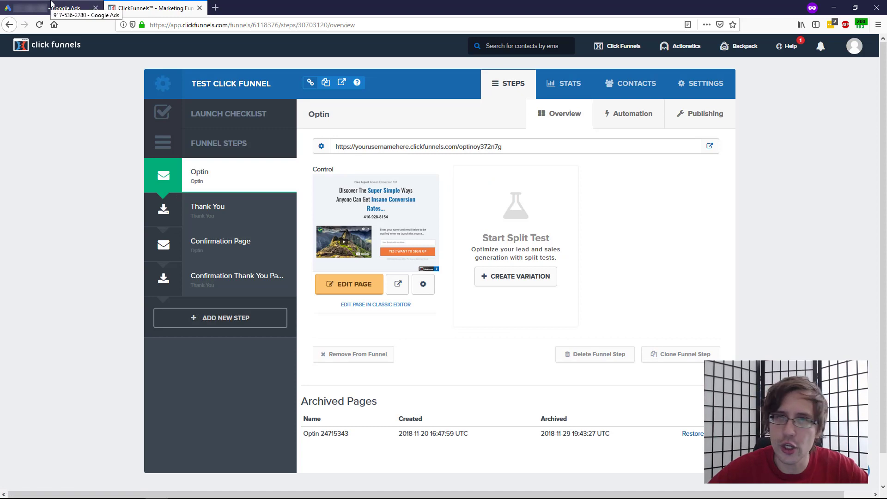
click(52, 6)
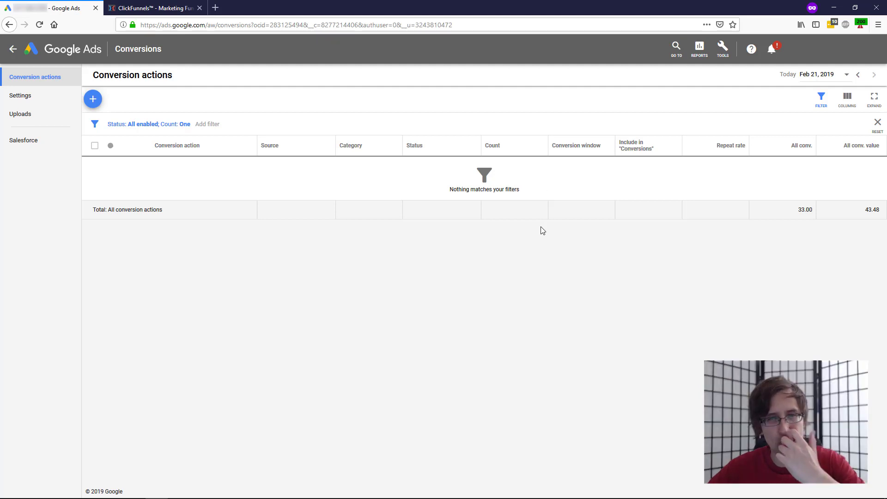
click(721, 54)
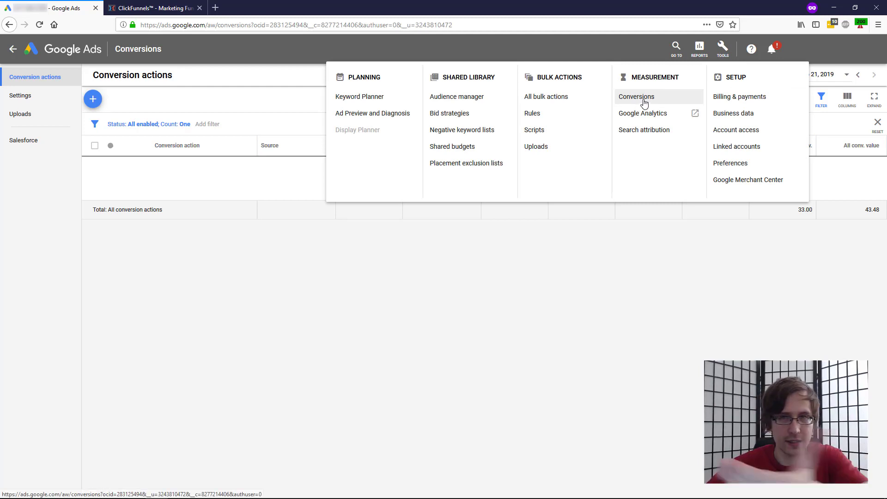
click(722, 49)
click(722, 49)
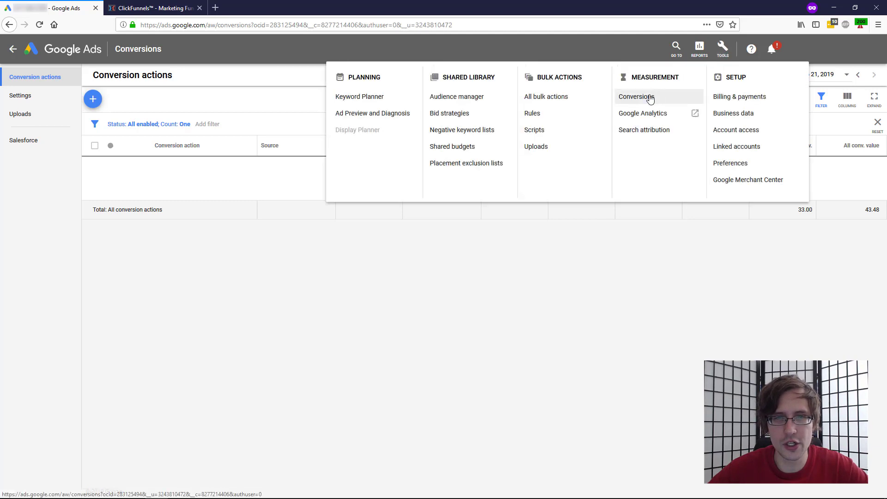
click(283, 250)
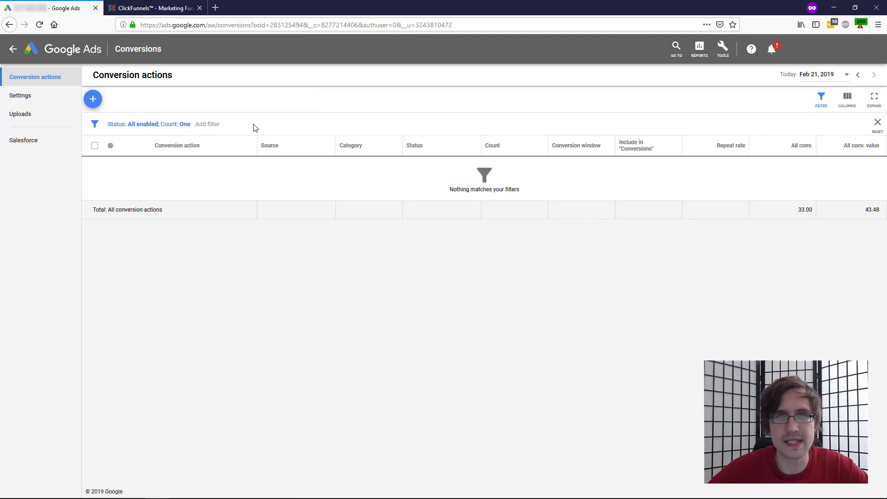
- Start a new phone-call conversion that tracks calls to a number on your website
click(93, 99)
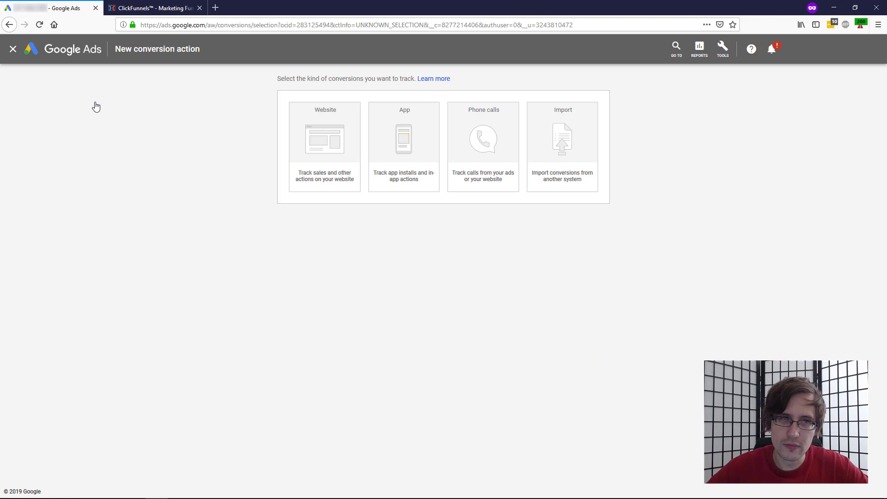
click(479, 174)
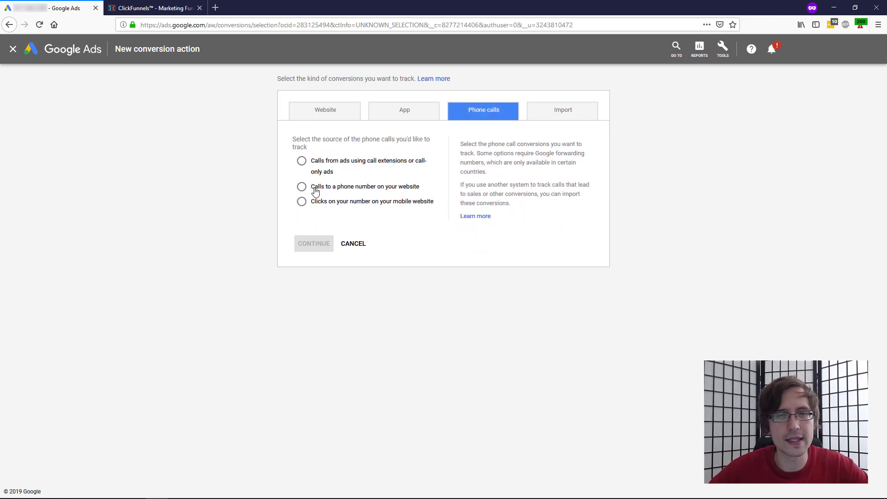
click(316, 190)
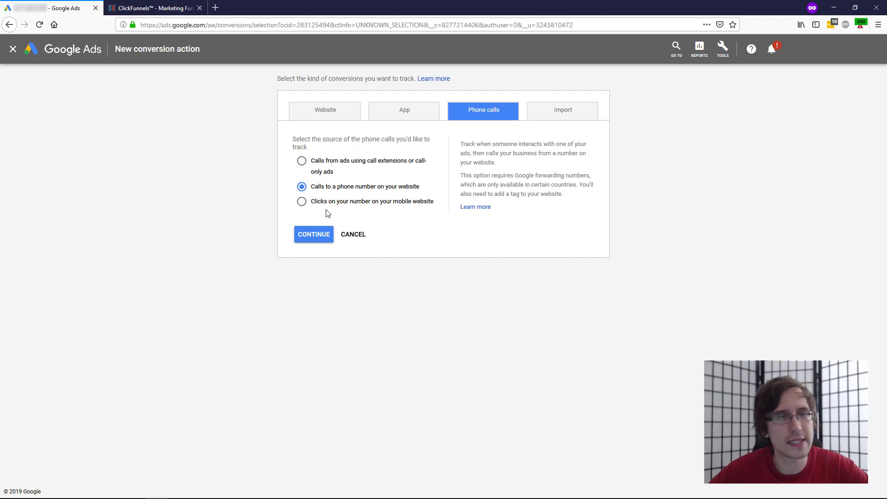
click(314, 234)
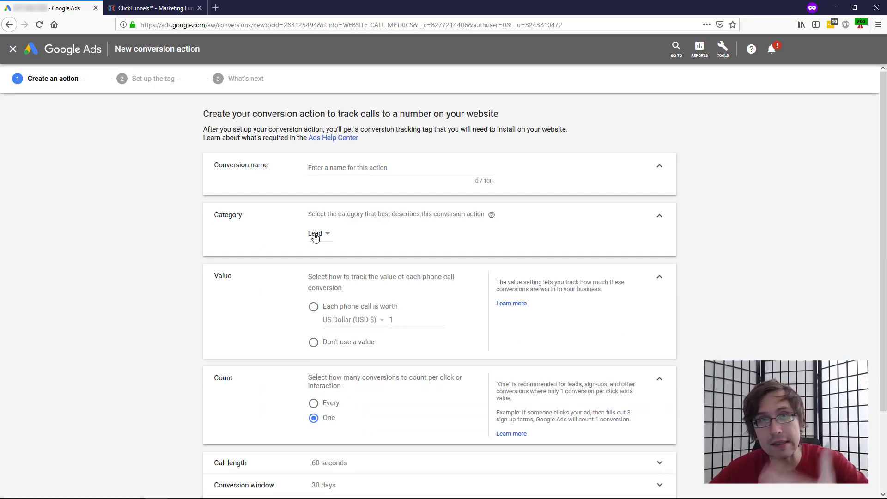
- Name the conversion 'My Business Calls' and keep its category as Lead
click(338, 169)
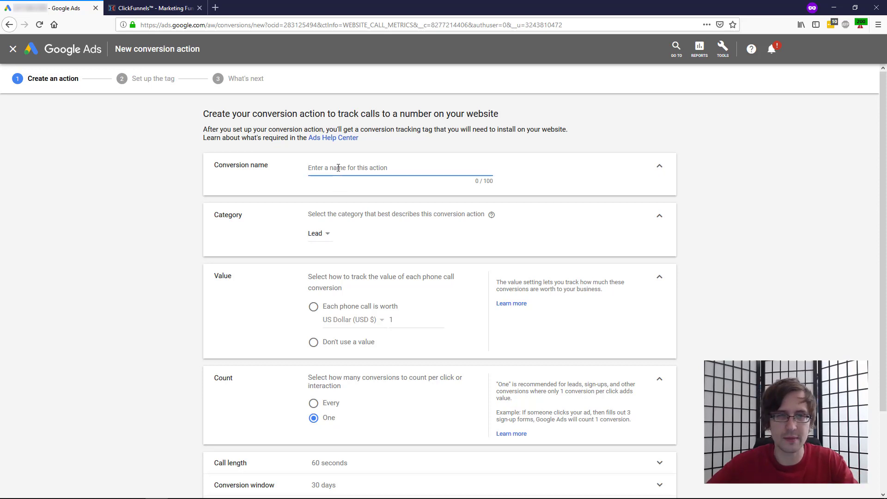
text(My)
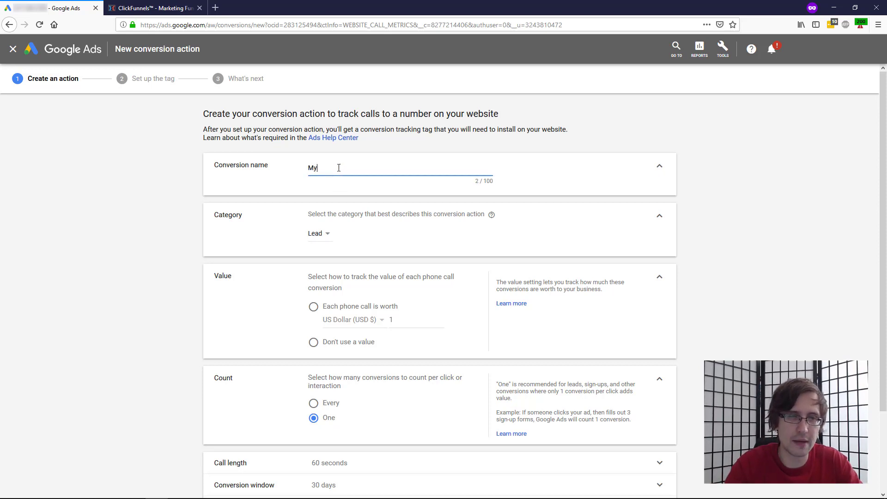
text( Business Calls)
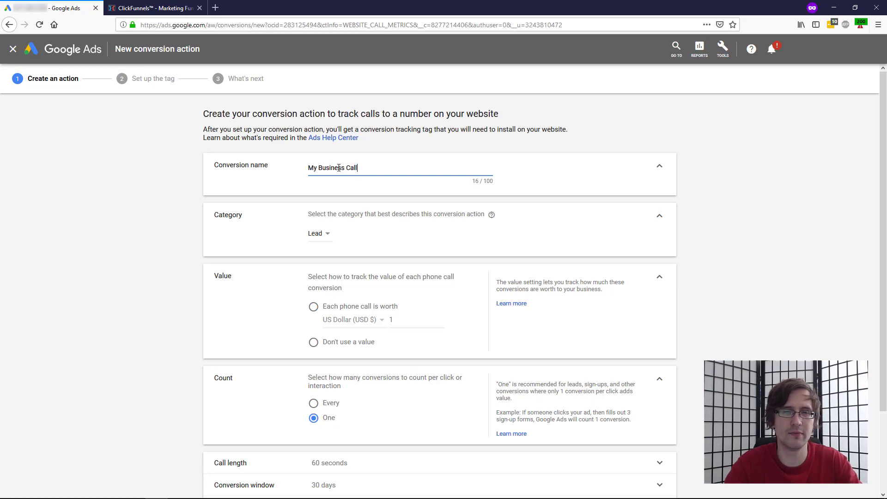
click(322, 241)
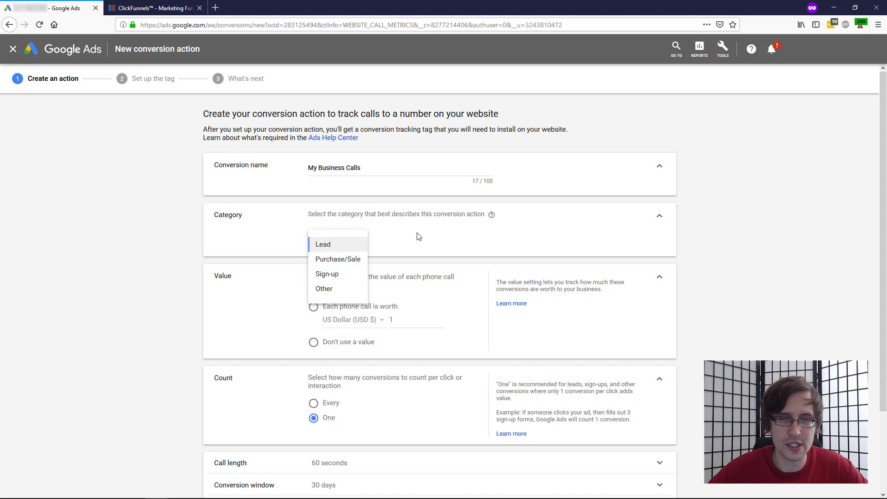
click(349, 248)
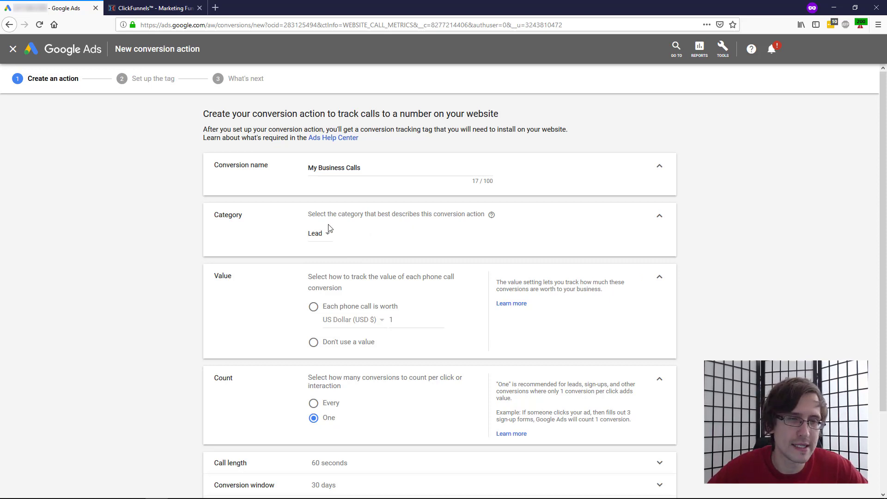
click(320, 234)
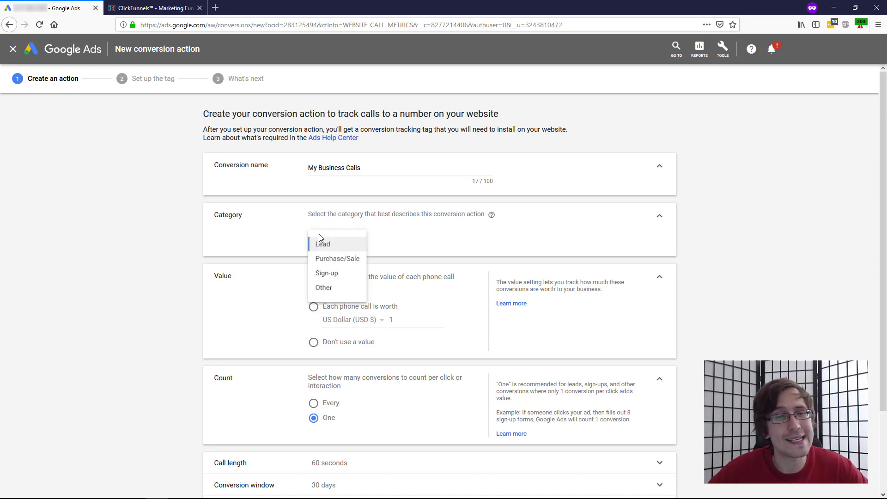
click(408, 237)
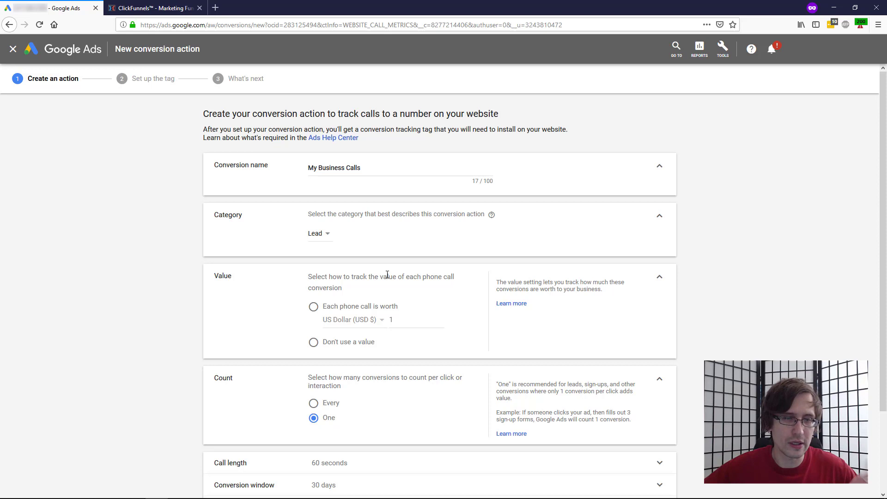
- Give each phone call a fixed value of 5.00
click(334, 344)
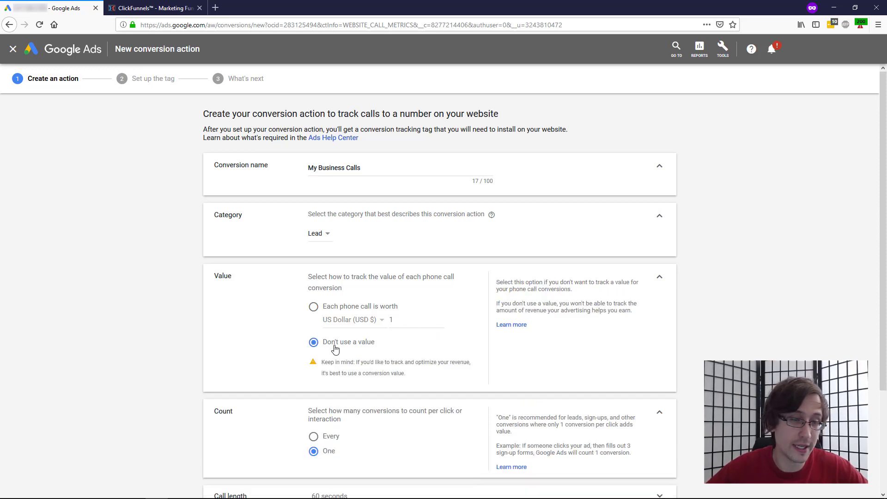
click(331, 310)
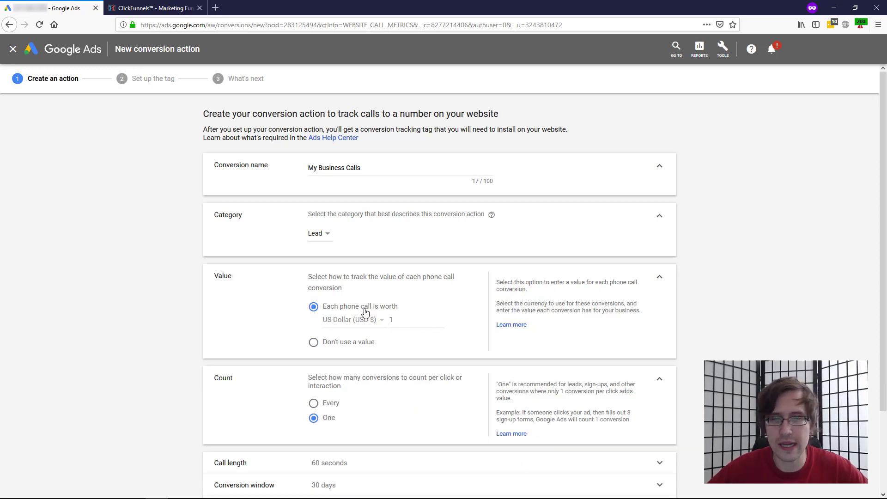
double_click(390, 320)
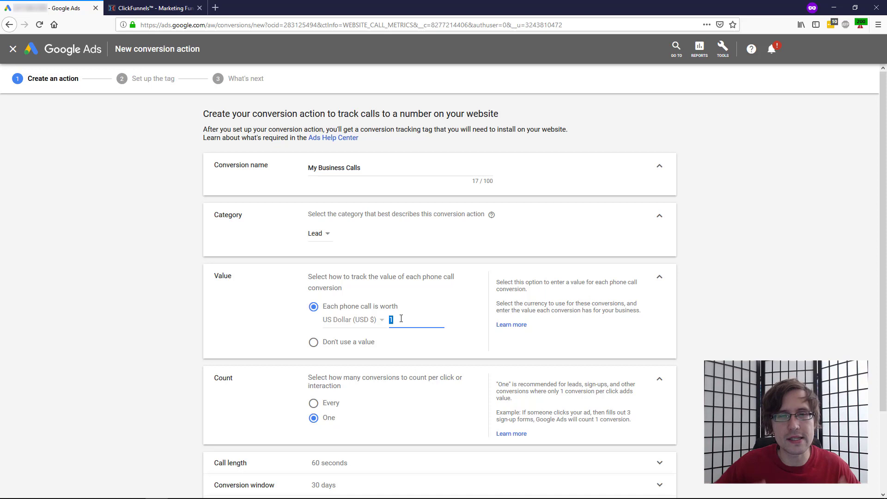
text(5.00)
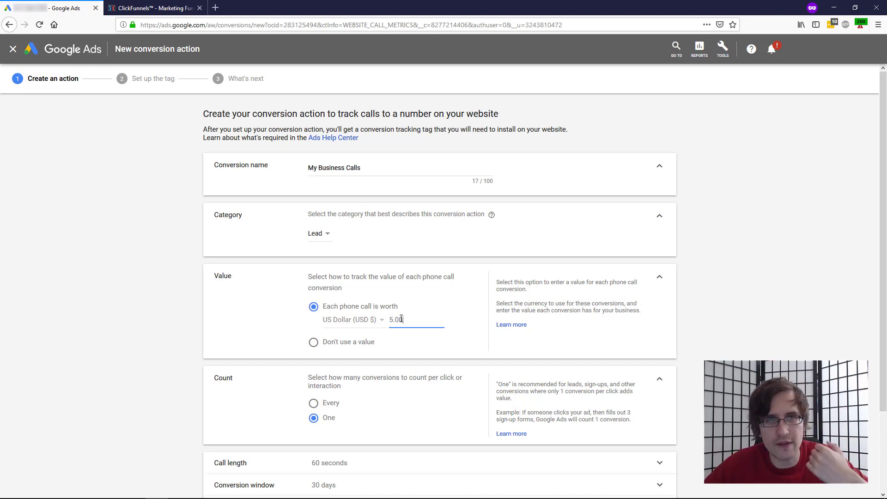
scroll(470, 292, down, 1)
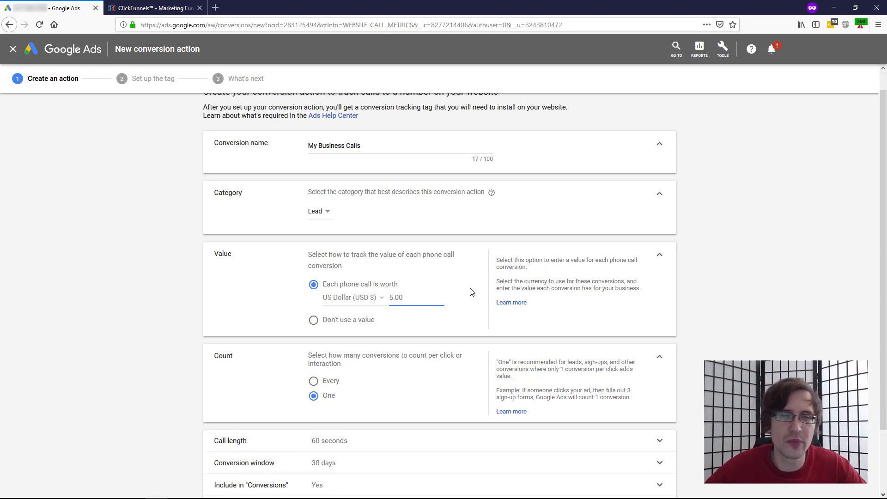
drag(328, 357, 420, 354)
scroll(420, 355, down, 2)
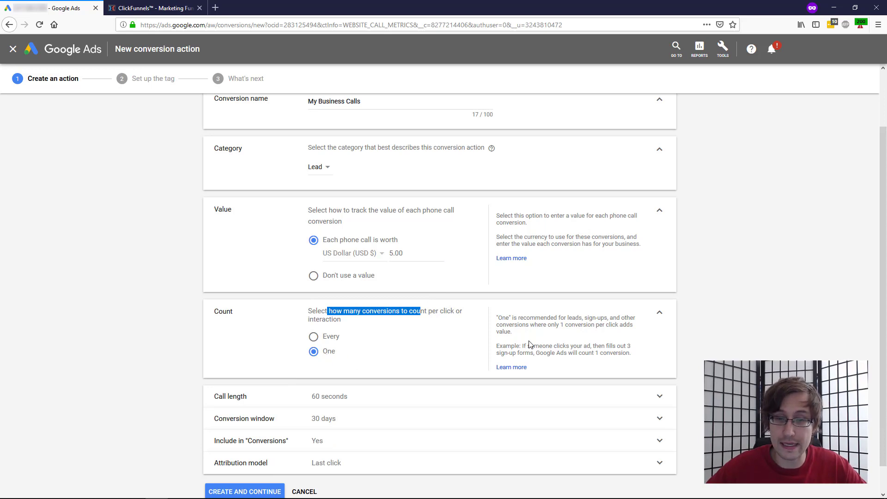
drag(516, 347, 568, 354)
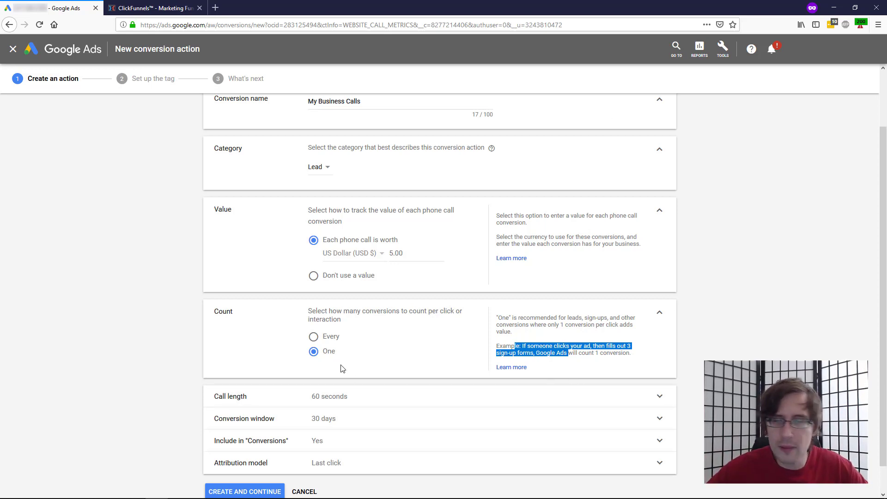
scroll(213, 335, down, 1)
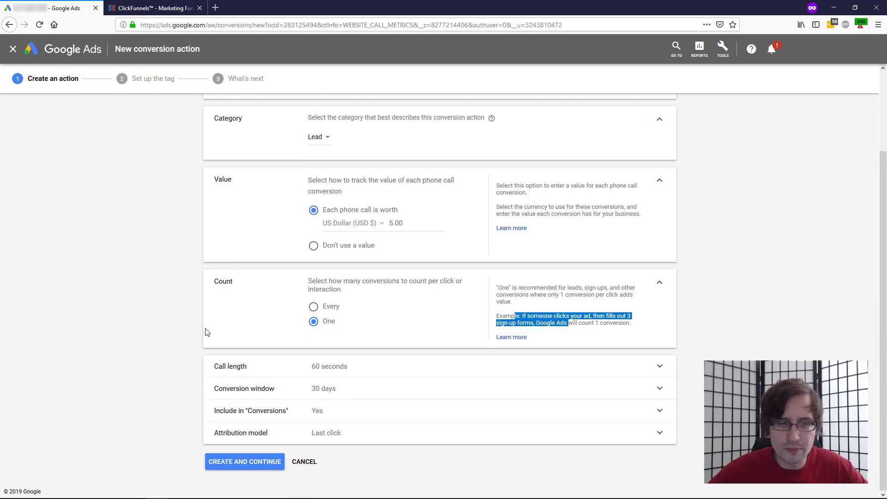
- Keep the call length at 60 seconds and review the conversion window setting
click(242, 368)
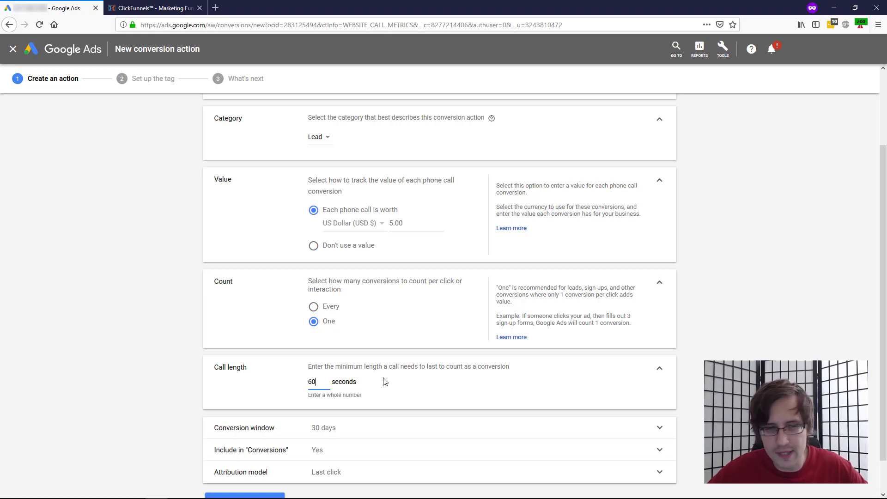
click(659, 367)
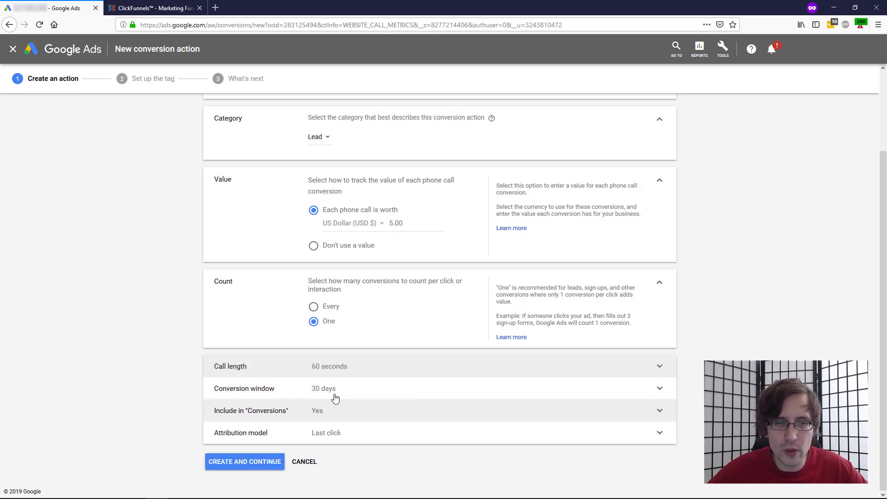
click(335, 398)
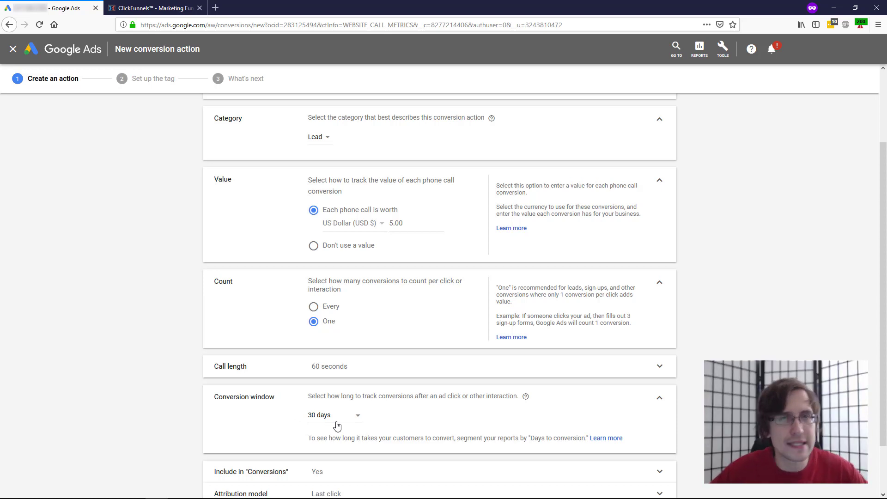
- Confirm the calls are included in Conversions and create the conversion action
scroll(229, 397, down, 1)
scroll(228, 399, down, 1)
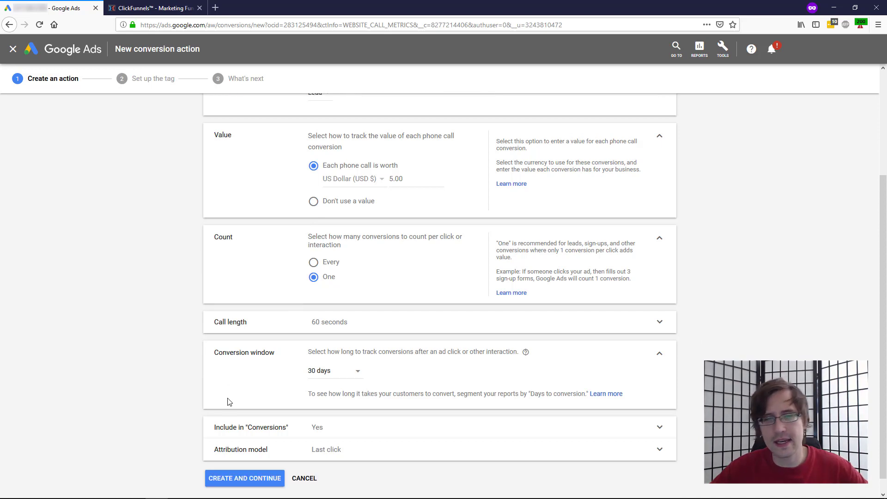
click(268, 431)
scroll(316, 415, down, 1)
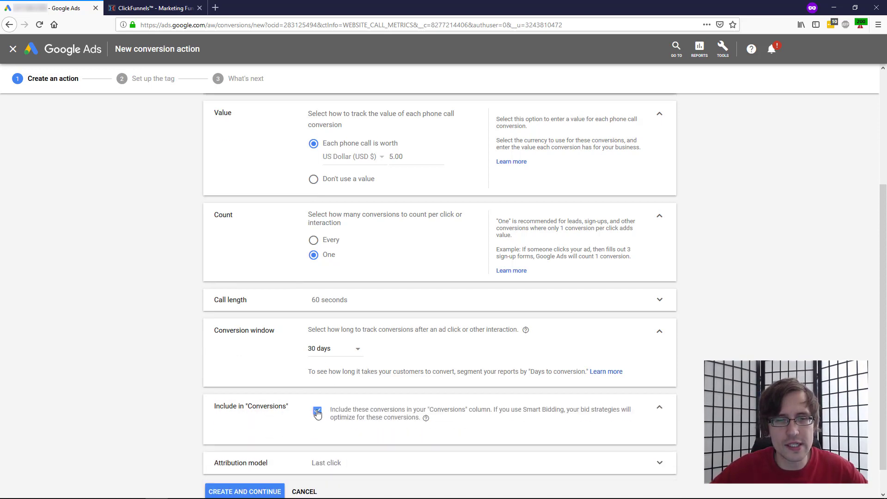
scroll(190, 411, down, 1)
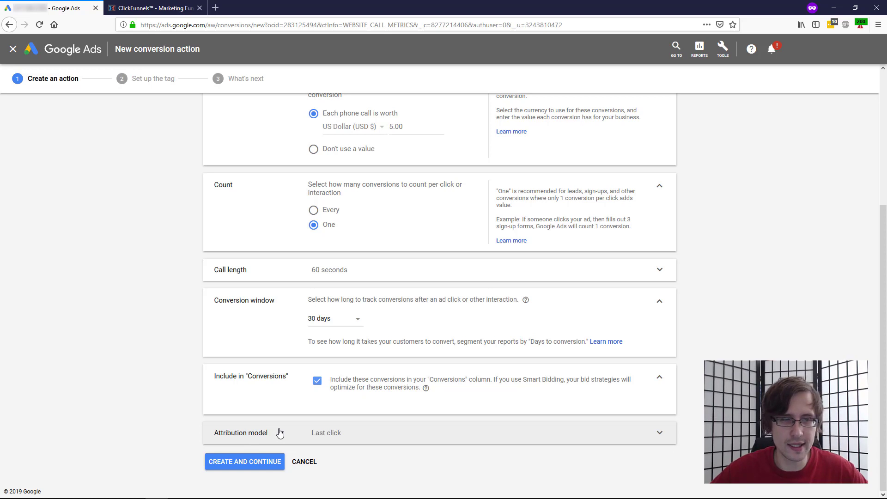
click(246, 465)
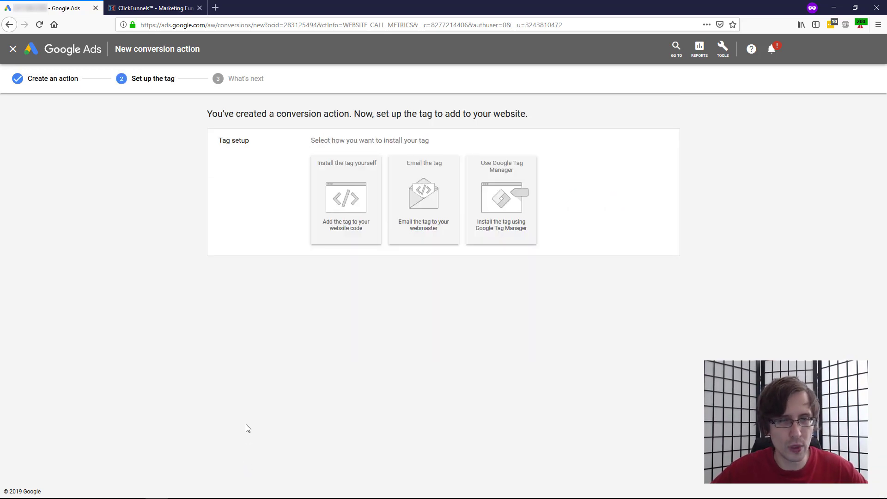
- Choose to install the tag yourself and select the global site tag code to copy
click(340, 235)
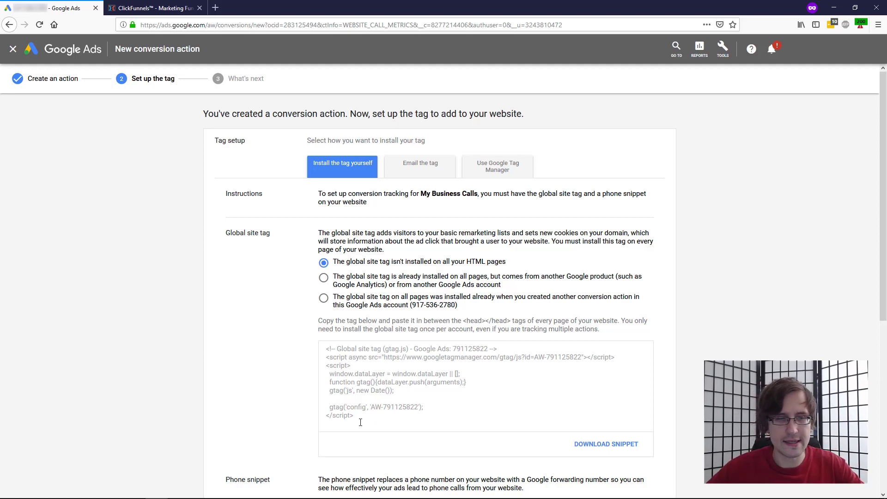
drag(358, 420, 319, 348)
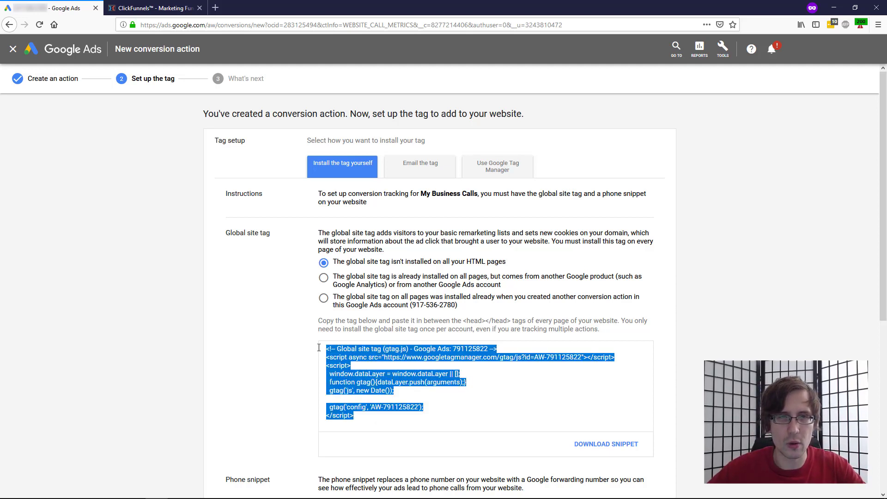
click(367, 422)
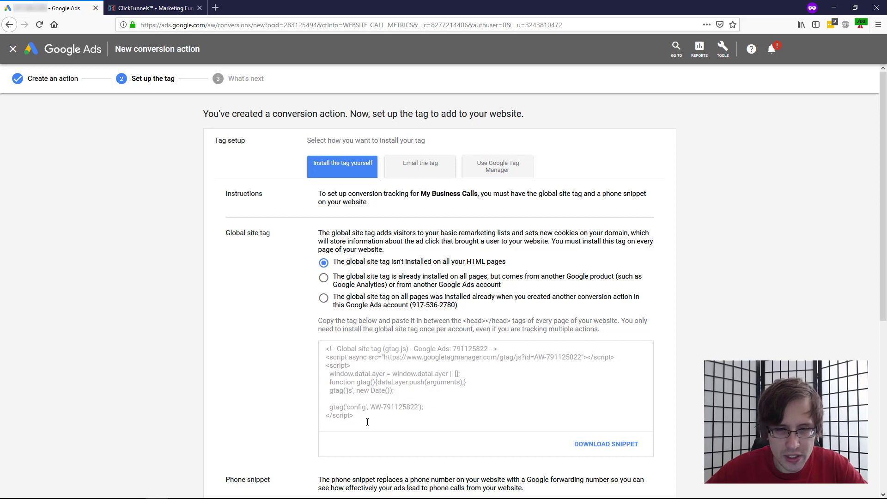
drag(368, 421, 326, 348)
key(ctrl+c)
- Paste the global site tag into the Optin page's Header Code tracking settings in ClickFunnels
click(150, 14)
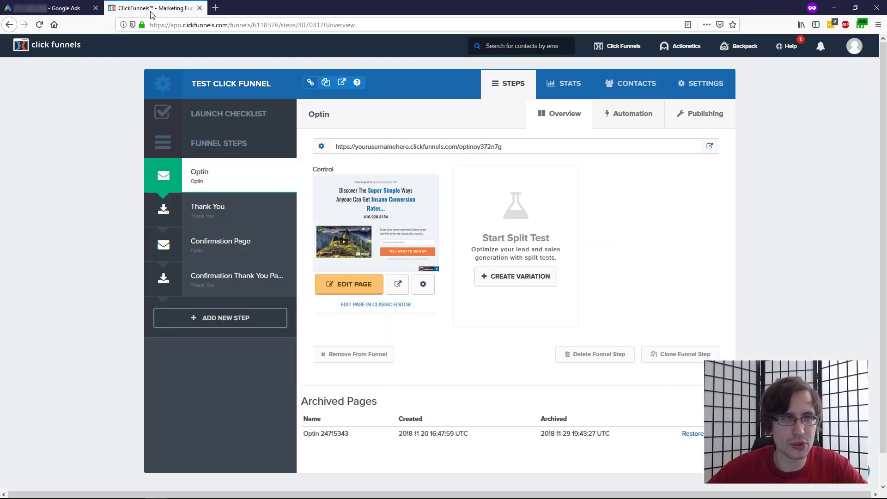
click(331, 287)
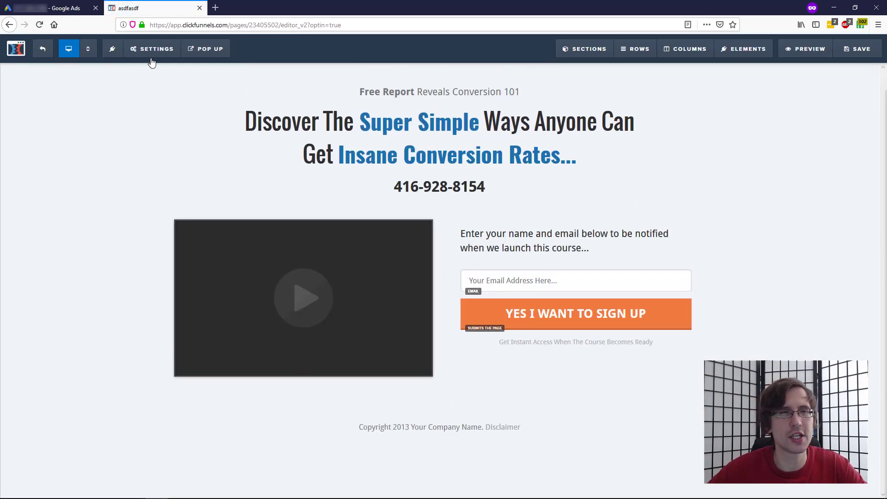
mouse_move(152, 61)
click(155, 106)
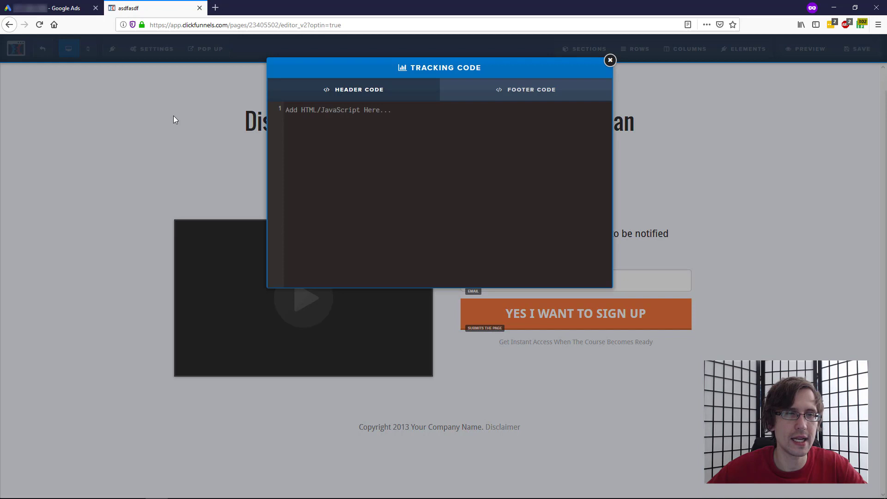
key(ctrl+v)
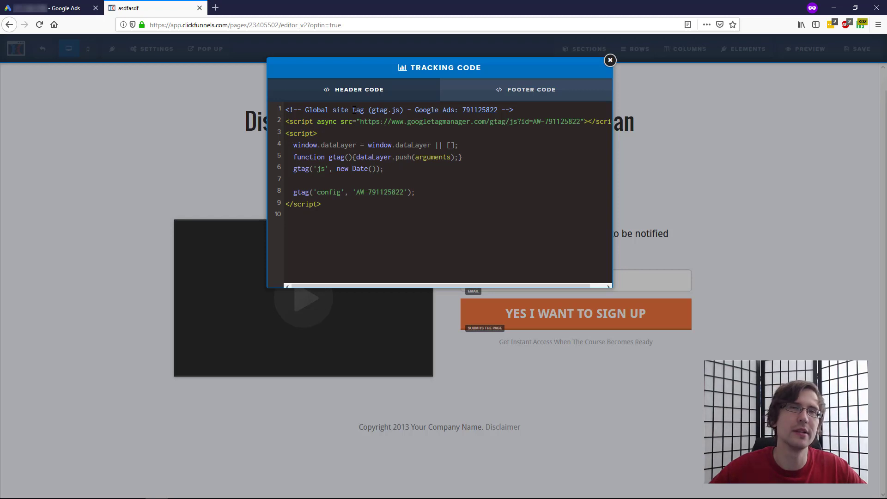
- Back in Google Ads, scroll down to the phone snippet setup
click(65, 8)
scroll(282, 260, down, 2)
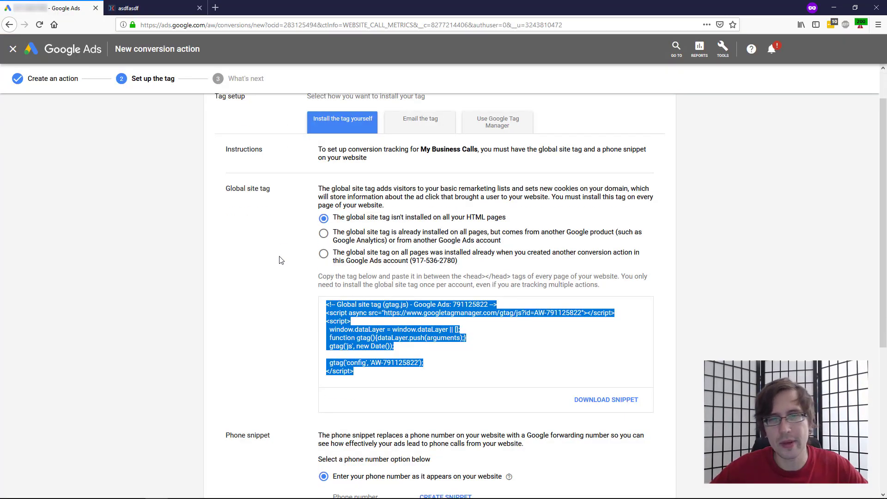
scroll(282, 260, down, 2)
scroll(307, 326, down, 2)
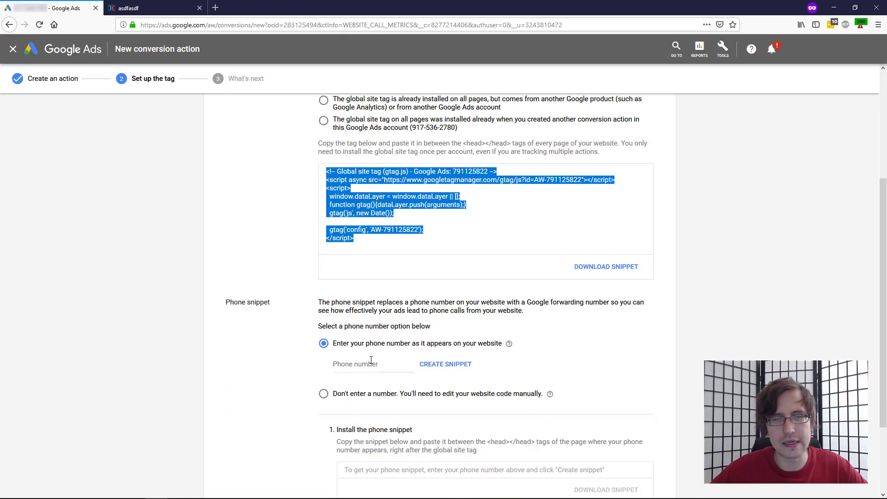
- Copy the Optin page's headline phone number into the Google Ads snippet's Phone number field
click(167, 6)
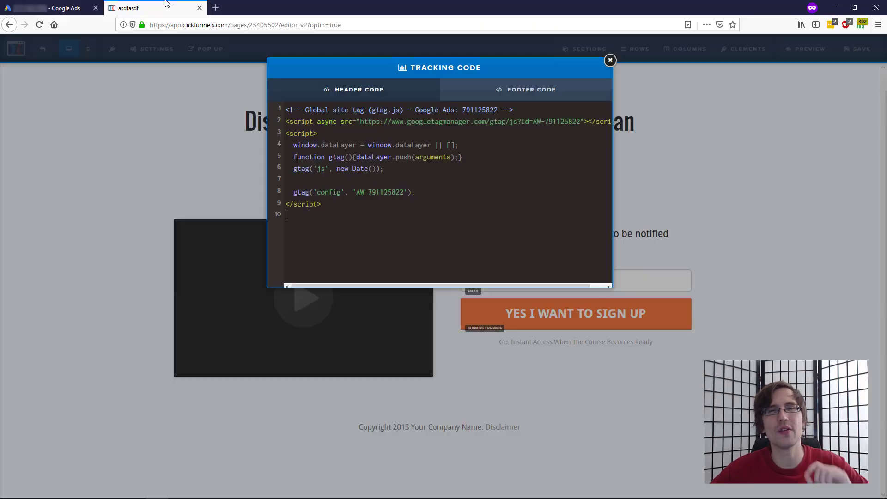
click(691, 99)
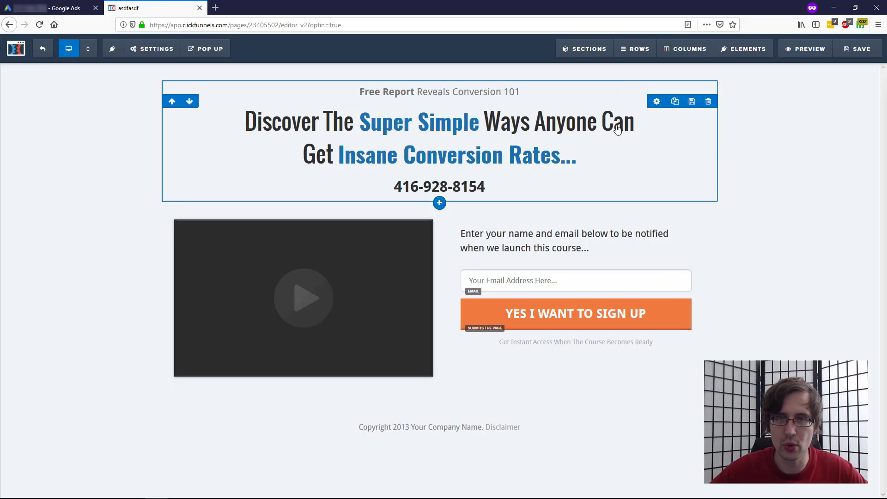
click(475, 186)
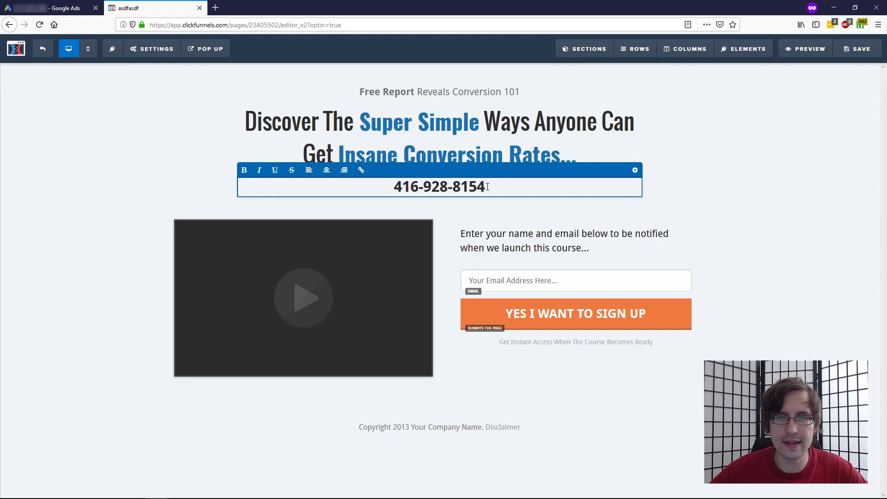
drag(488, 187, 397, 192)
key(ctrl+c)
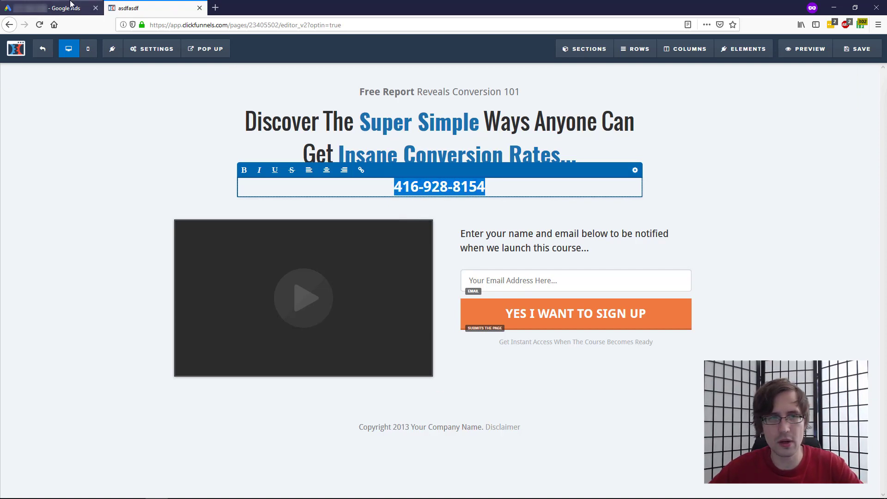
click(70, 7)
click(360, 364)
key(ctrl+v)
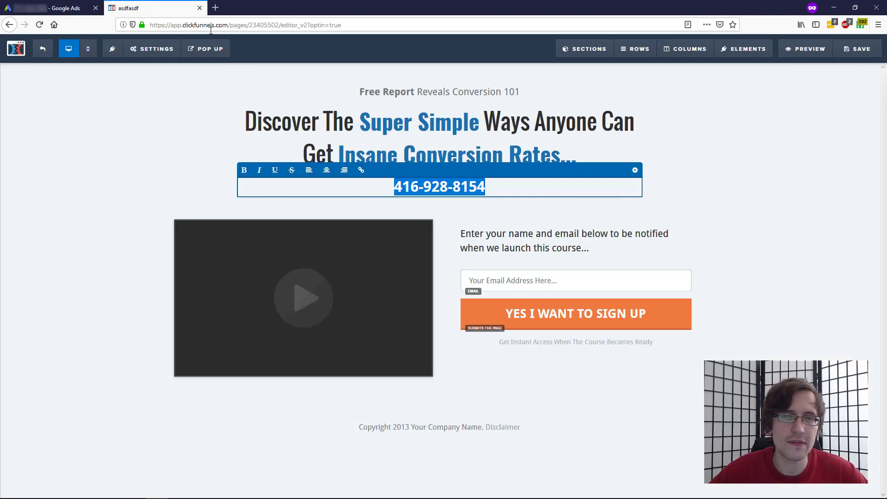
- Check the pasted number against the funnel page, create the phone snippet, and select its code
click(148, 8)
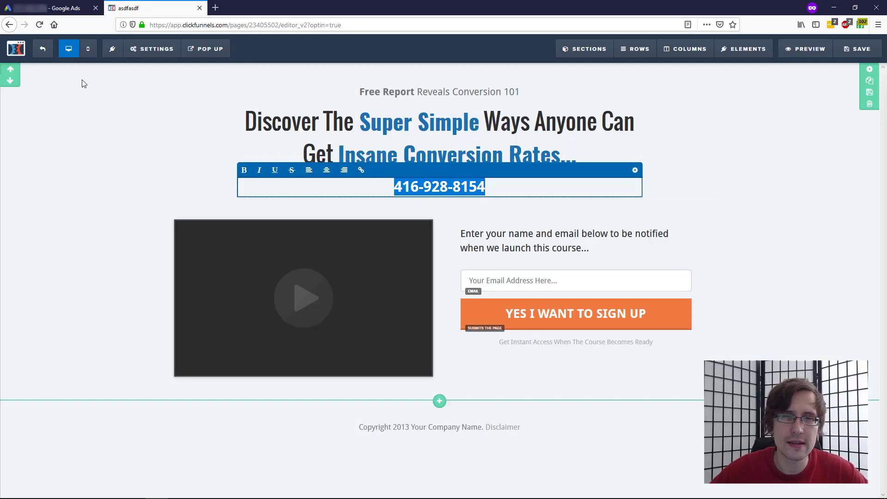
click(65, 8)
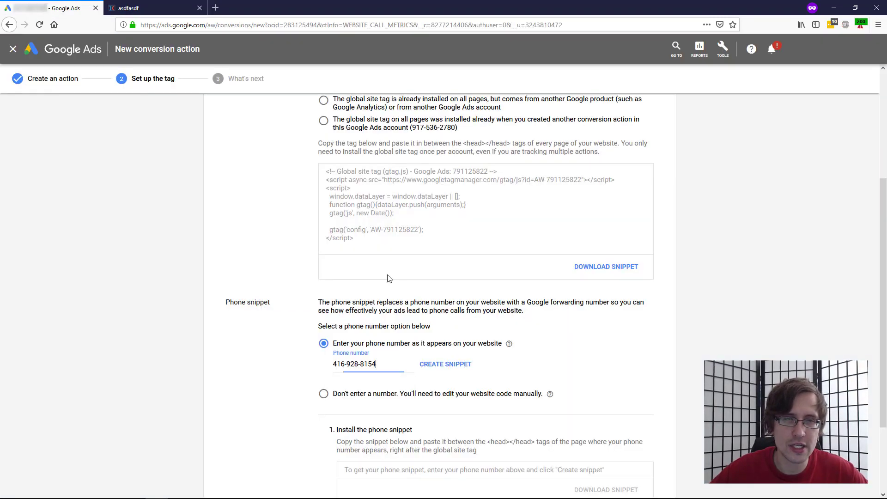
click(347, 365)
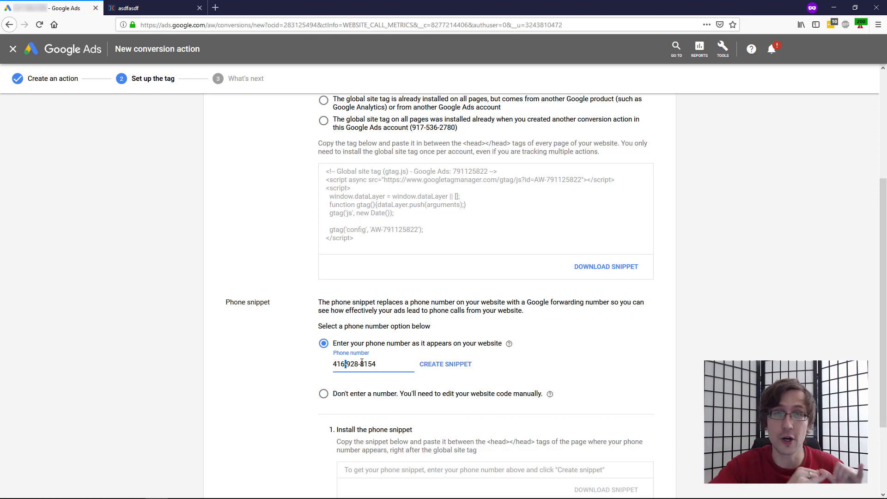
click(438, 365)
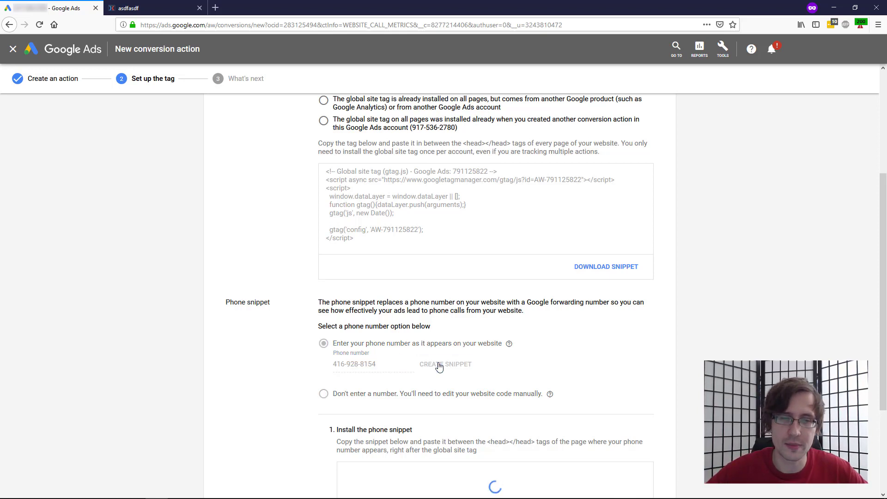
scroll(287, 366, down, 3)
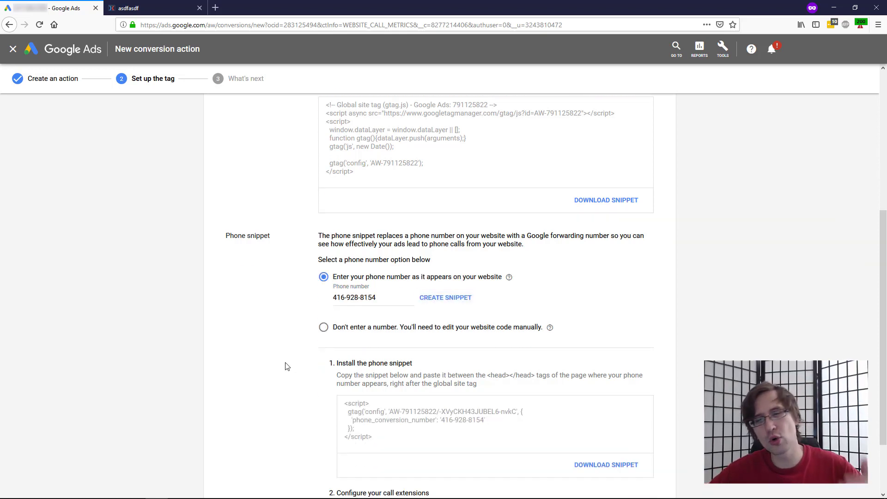
scroll(287, 366, down, 2)
drag(373, 394, 320, 350)
key(ctrl+c)
- Paste the phone snippet below the global site tag in the Optin page's header code
click(134, 8)
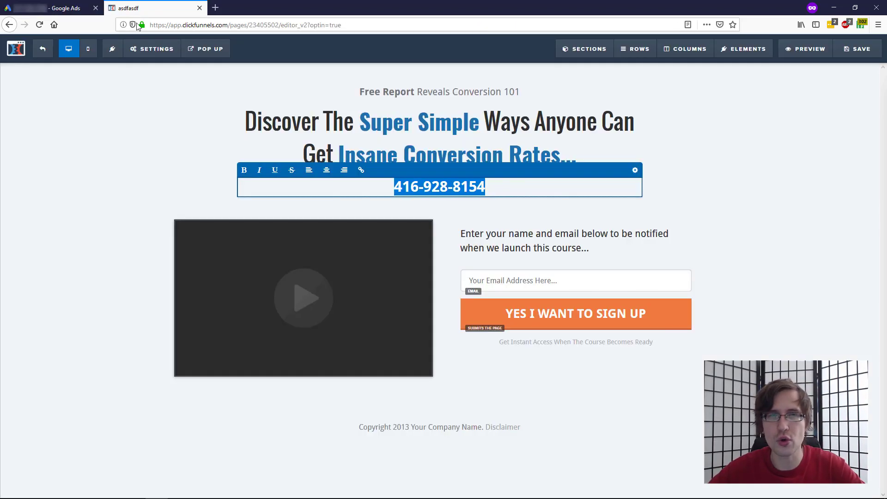
mouse_move(139, 49)
click(148, 105)
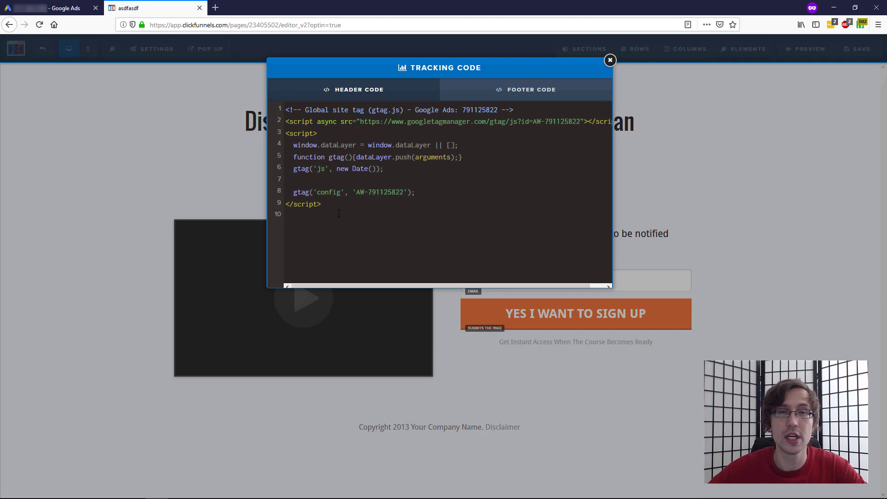
key(ctrl+v)
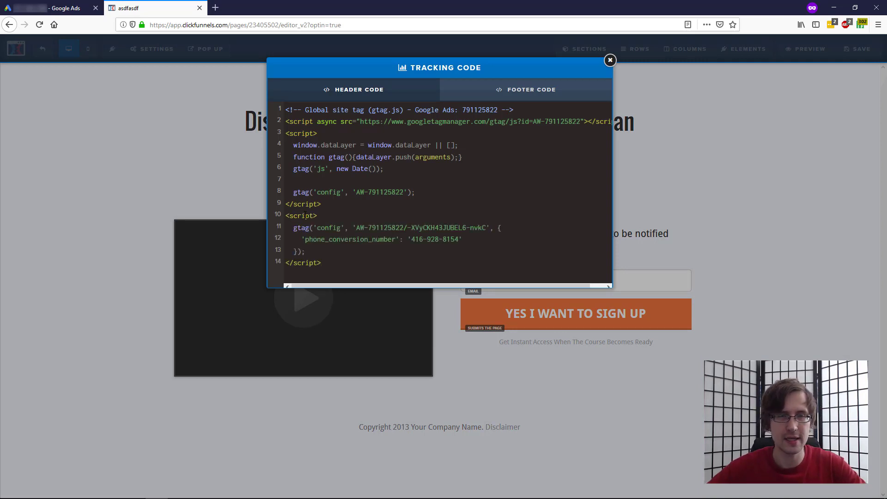
click(783, 151)
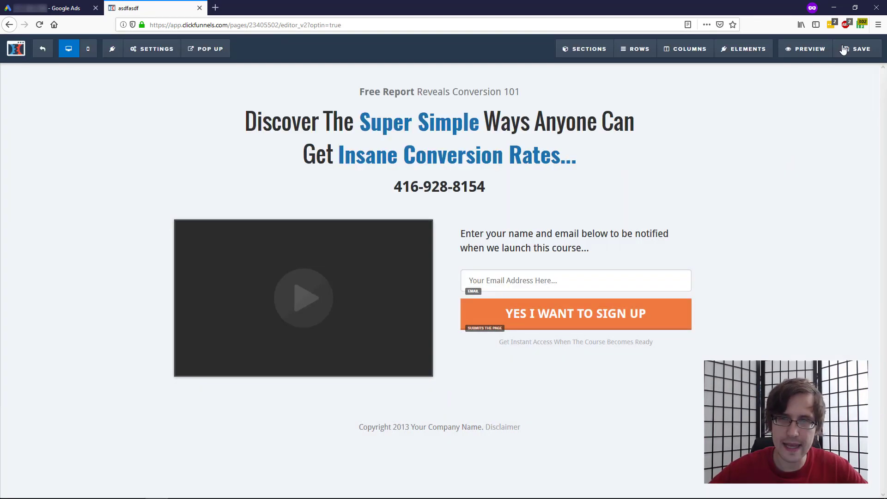
- Step through Next and Done so 'My Business Calls' appears as Unverified in conversions
click(60, 8)
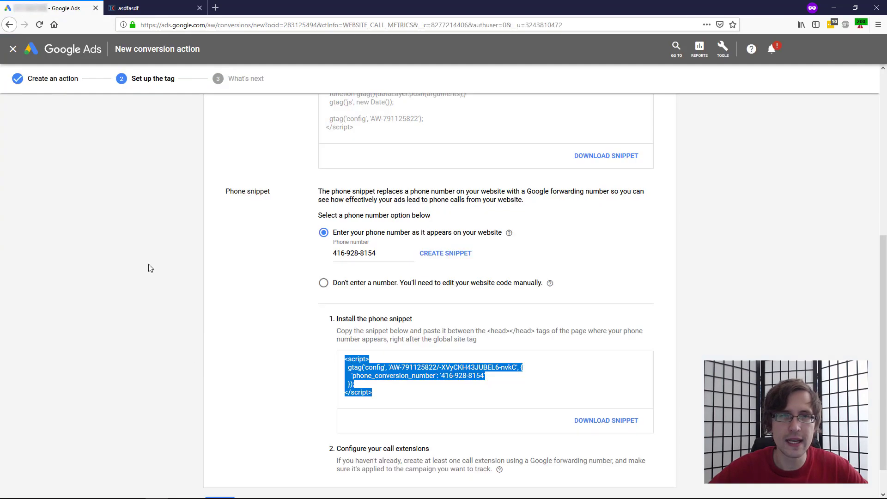
scroll(206, 367, down, 2)
click(219, 468)
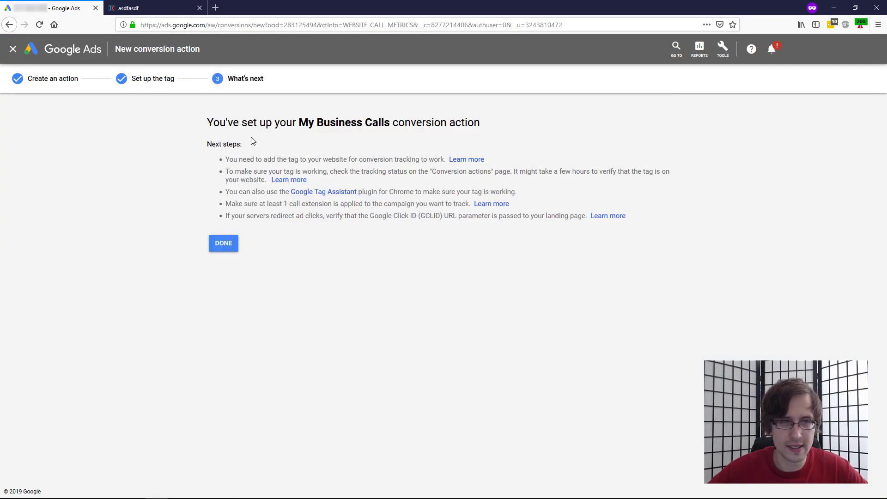
click(225, 244)
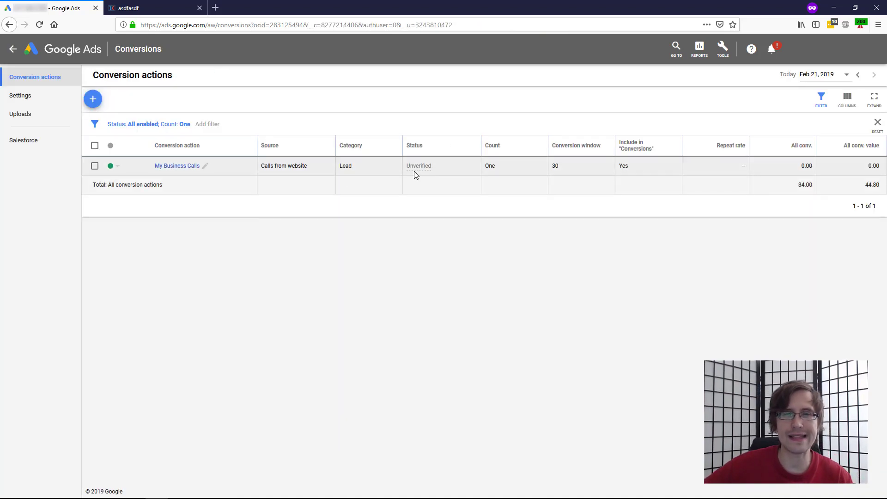
mouse_move(420, 165)
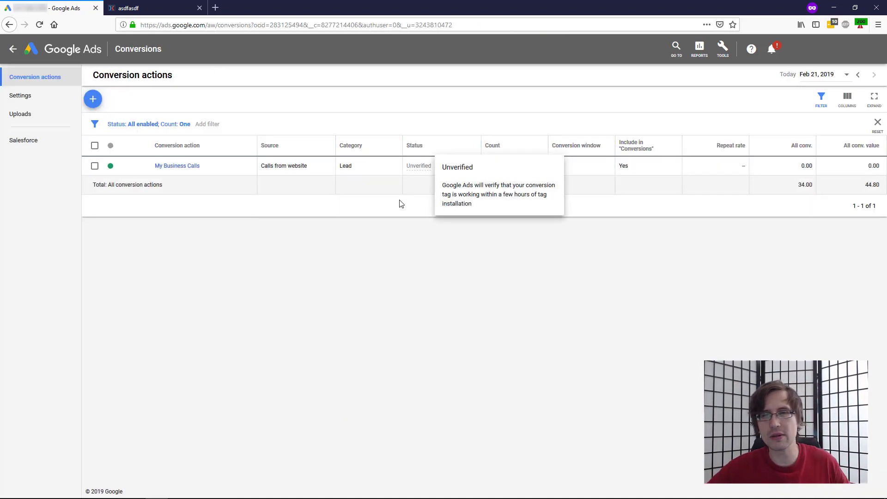
- Save the Optin page, exit the editor, preview the live page, then select its URL
click(184, 4)
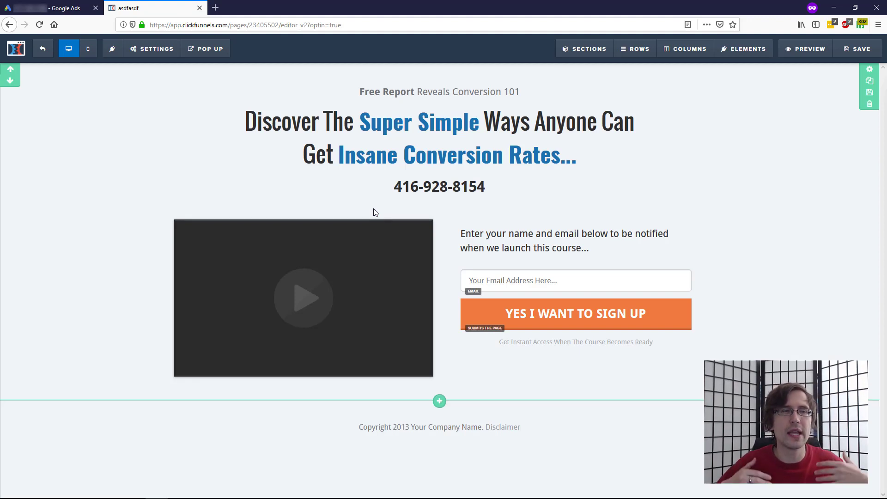
click(858, 48)
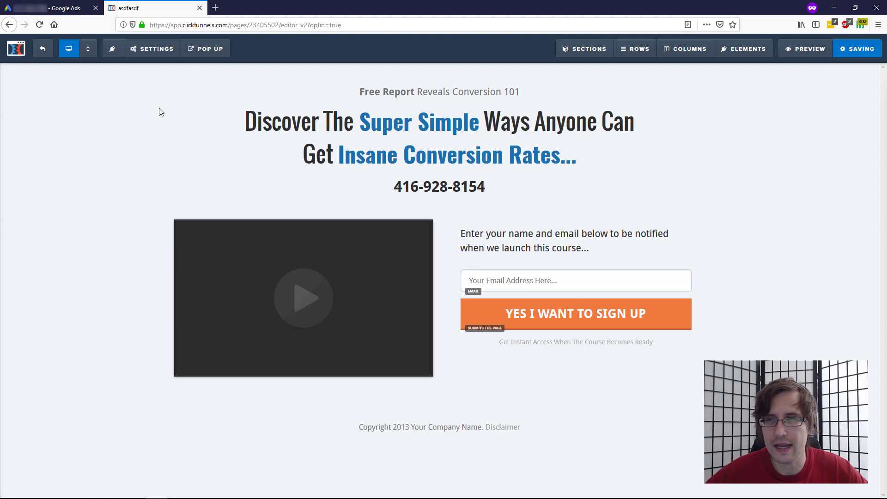
click(43, 55)
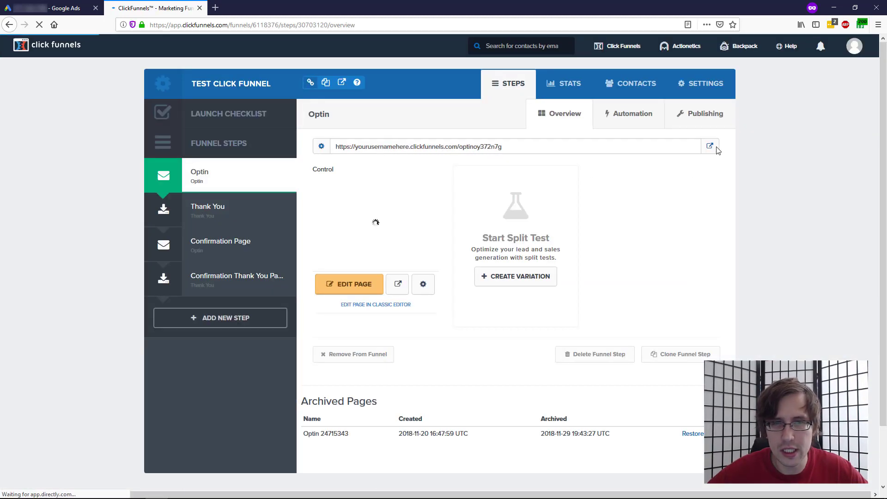
click(710, 147)
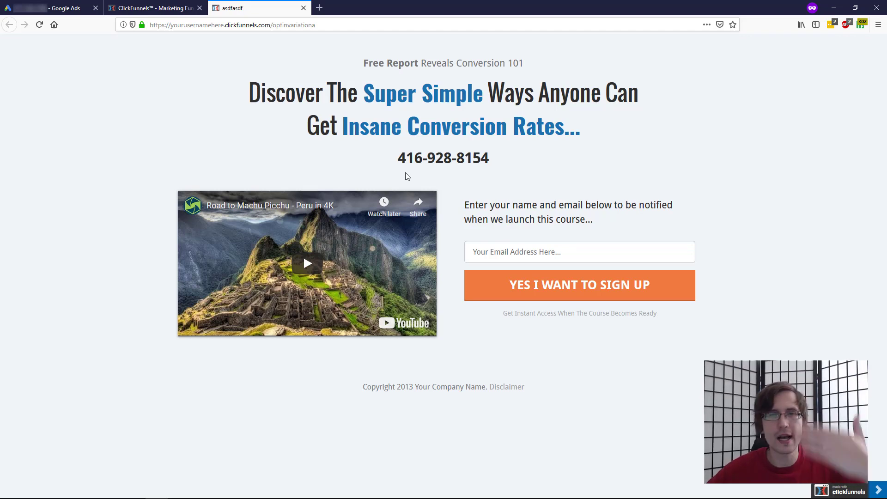
click(304, 8)
drag(503, 150, 334, 147)
key(ctrl+c)
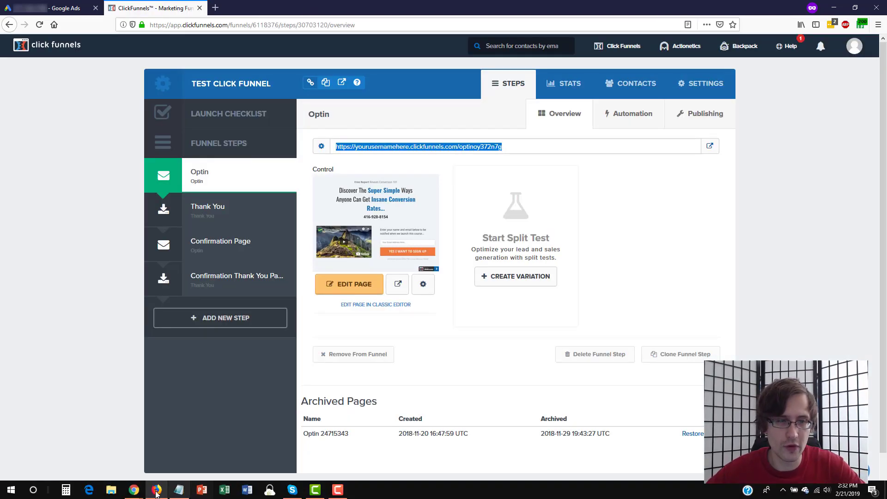
- Load the live opt-in funnel URL in Chrome and check its tags with Tag Assistant
click(134, 490)
click(174, 466)
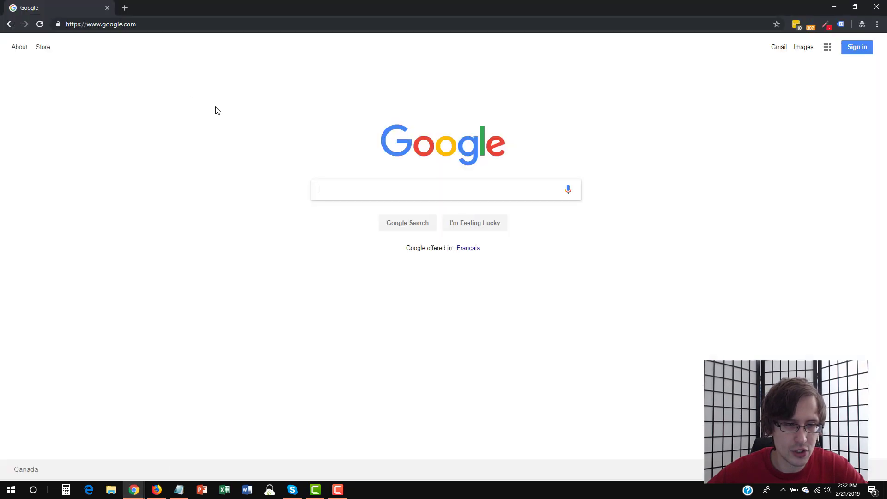
click(159, 24)
key(ctrl+v)
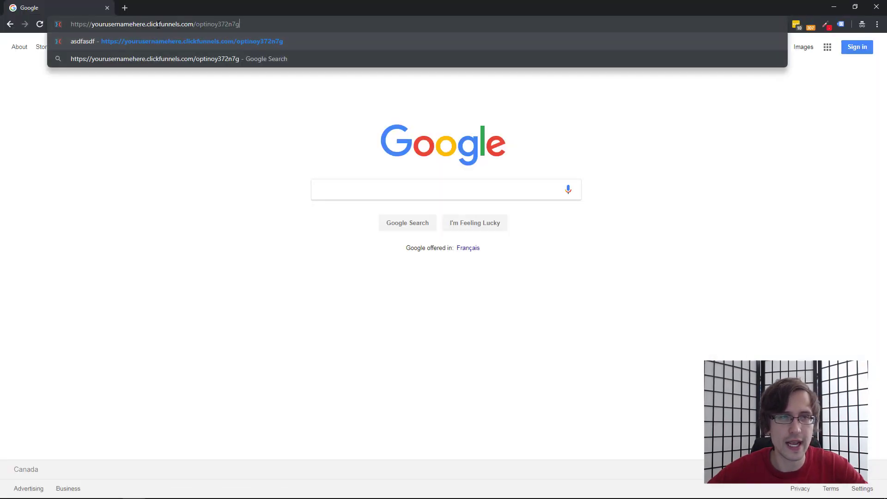
key(Return)
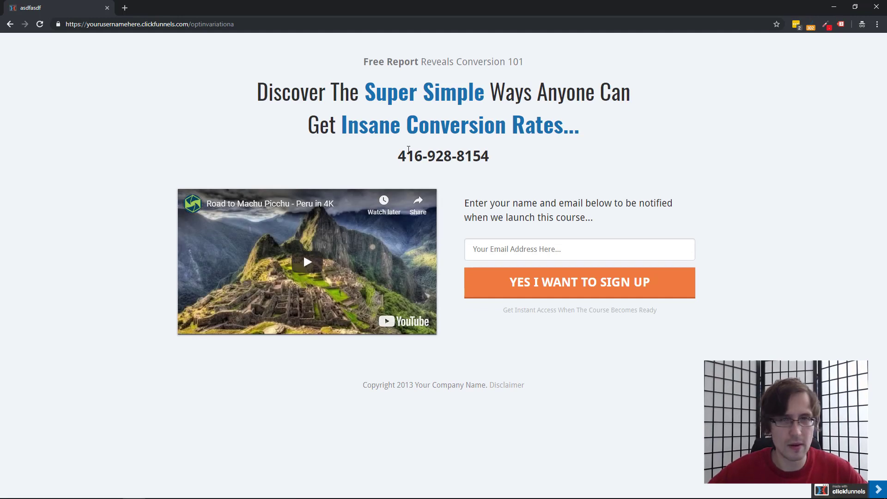
click(841, 24)
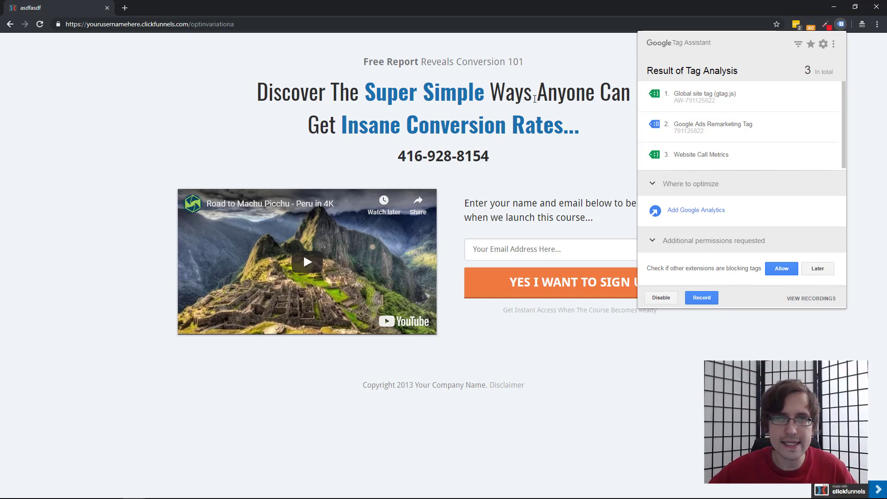
- Review the three detected tags, including Website Call Metrics, then close Tag Assistant
click(535, 98)
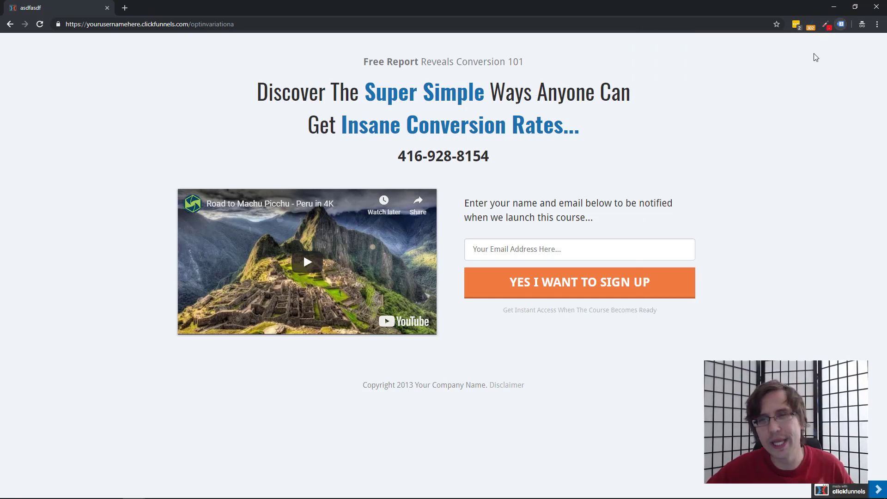
click(841, 24)
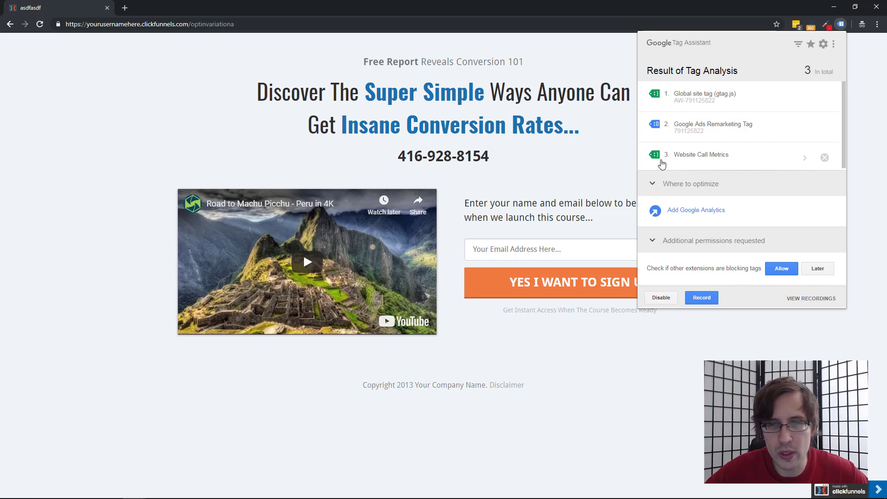
click(558, 134)
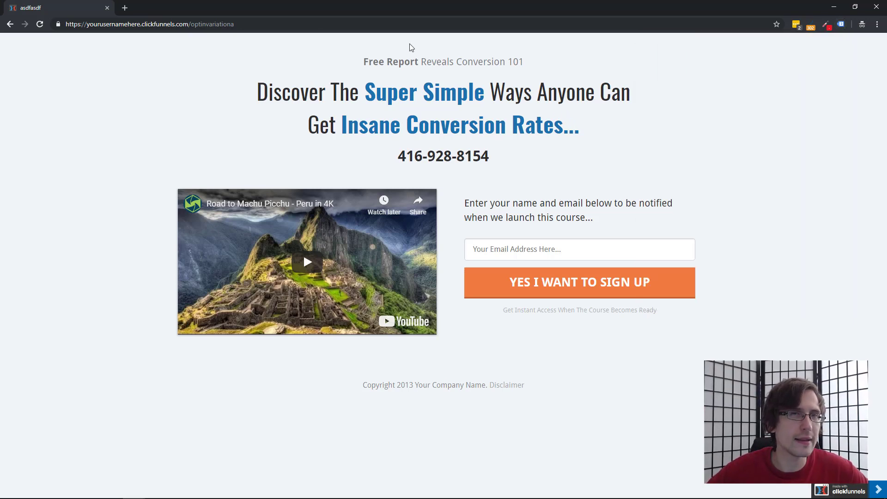
- Reload the opt-in page with #google-wcc-debug and read the 'no ad click' debug messages
click(242, 24)
click(242, 25)
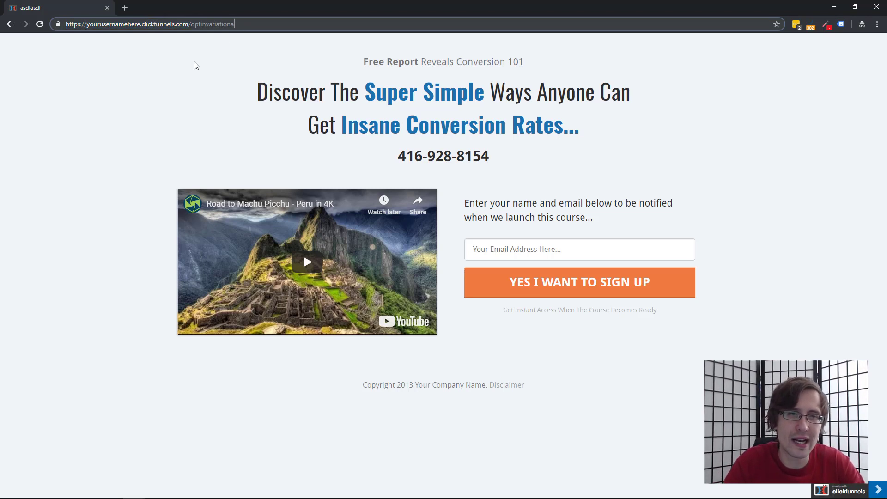
text(#goo)
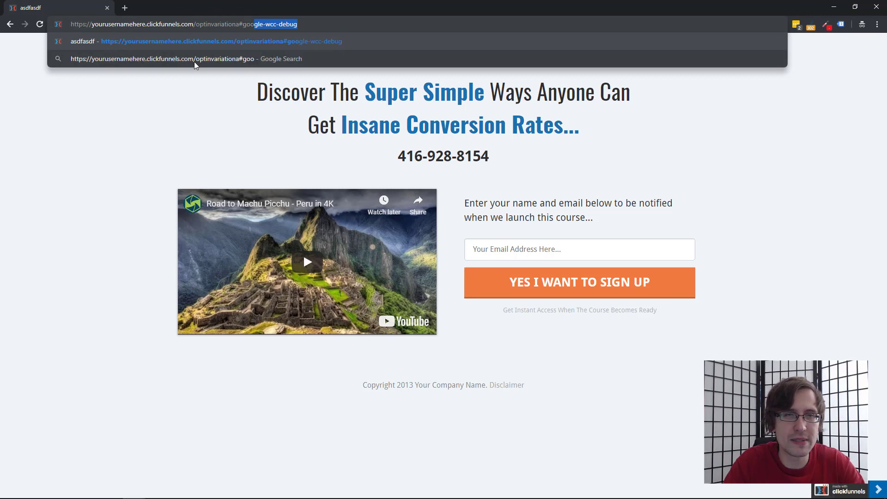
text(gle-wcc-debug)
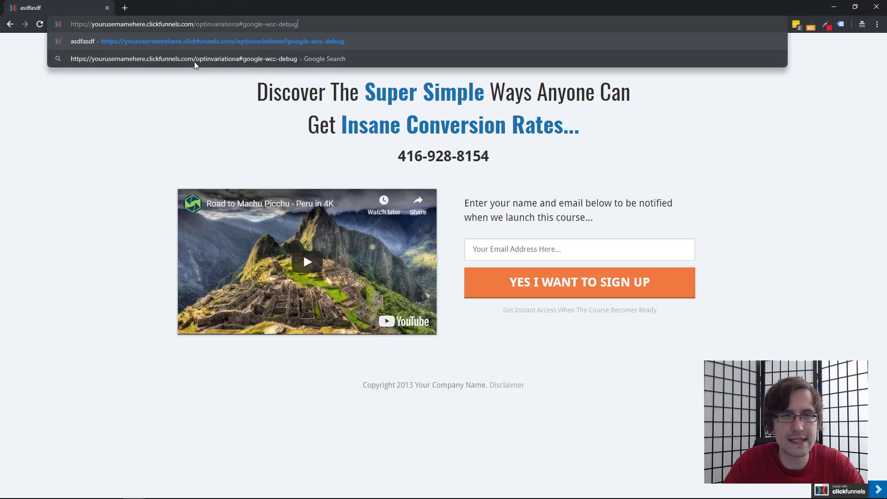
key(Return)
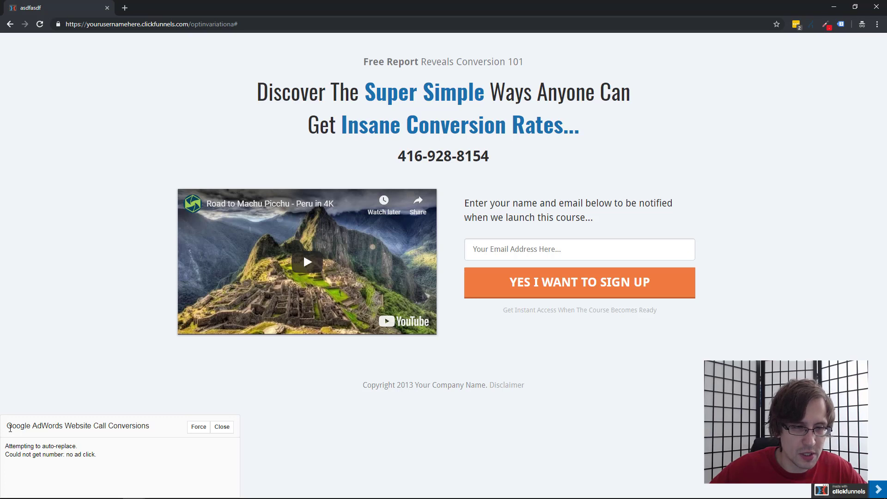
drag(11, 446, 73, 449)
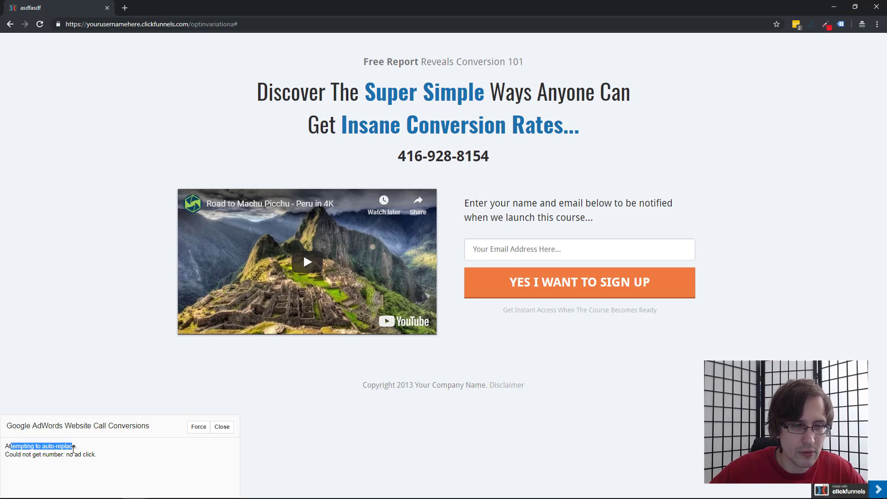
drag(17, 455, 78, 456)
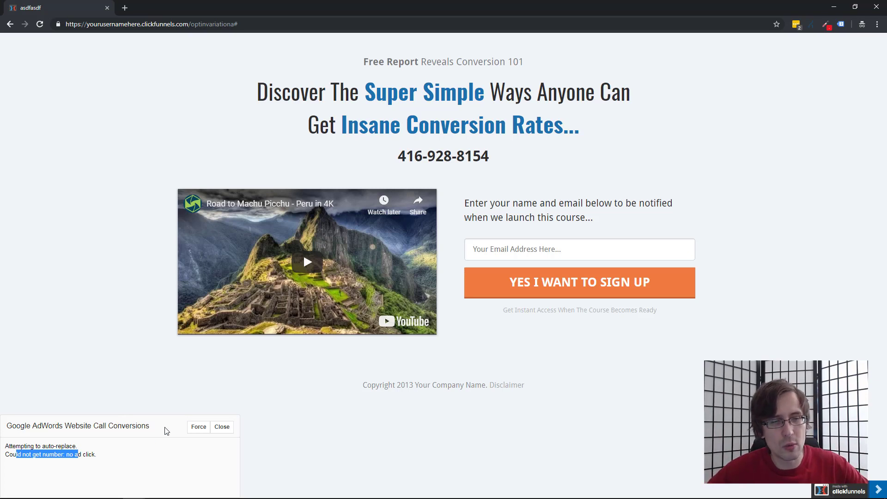
click(401, 153)
drag(400, 153, 490, 156)
click(199, 427)
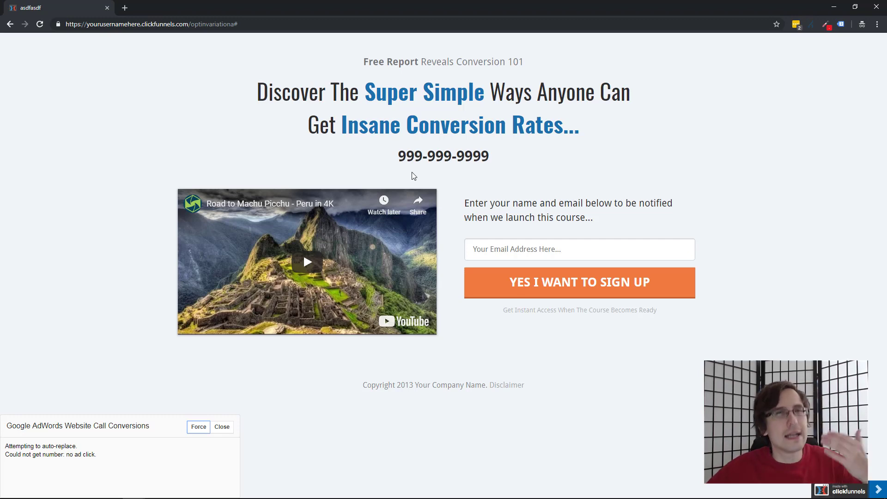
- Refresh the Google Ads Conversions list in Firefox and check My Business Calls' Unverified status
click(157, 489)
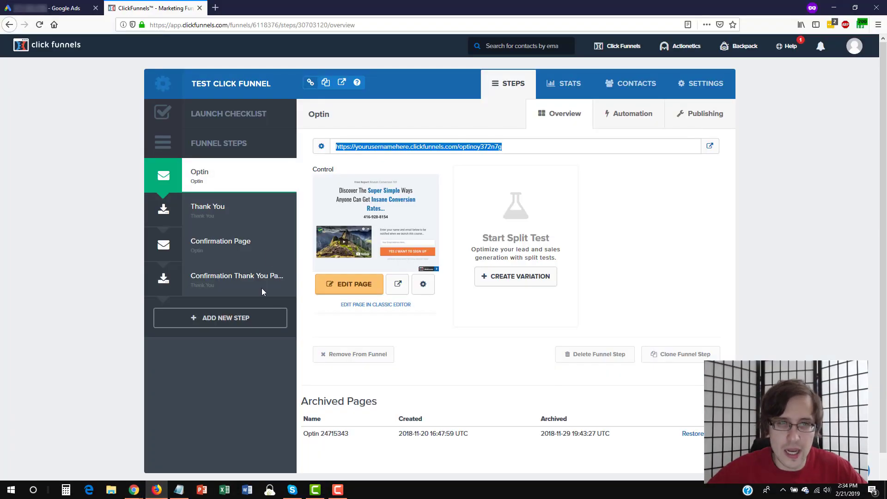
click(56, 8)
click(39, 25)
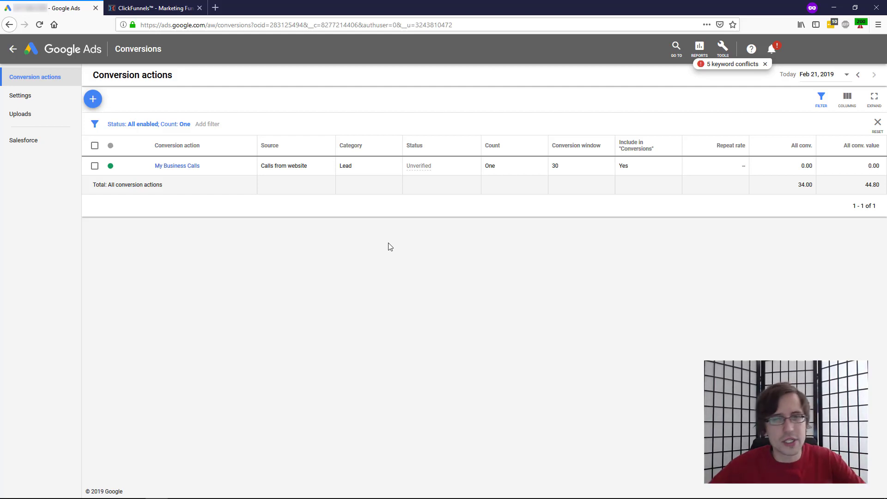
mouse_move(420, 169)
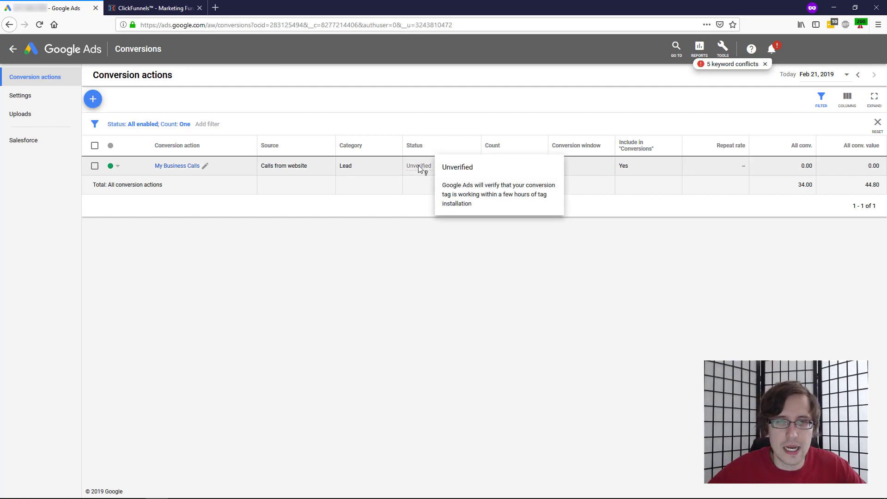